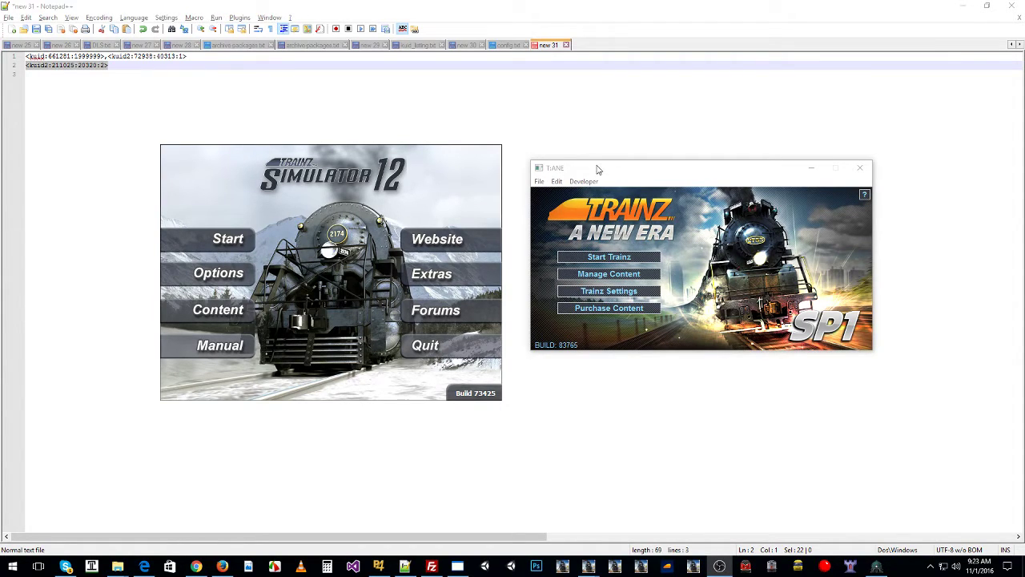
Step: Open Trainz Simulator 12's Content Manager and inspect the Faulty_Asset_Test route and the UltraTreez-Live Oak 04 asset
left_click_drag(597, 170, 603, 166)
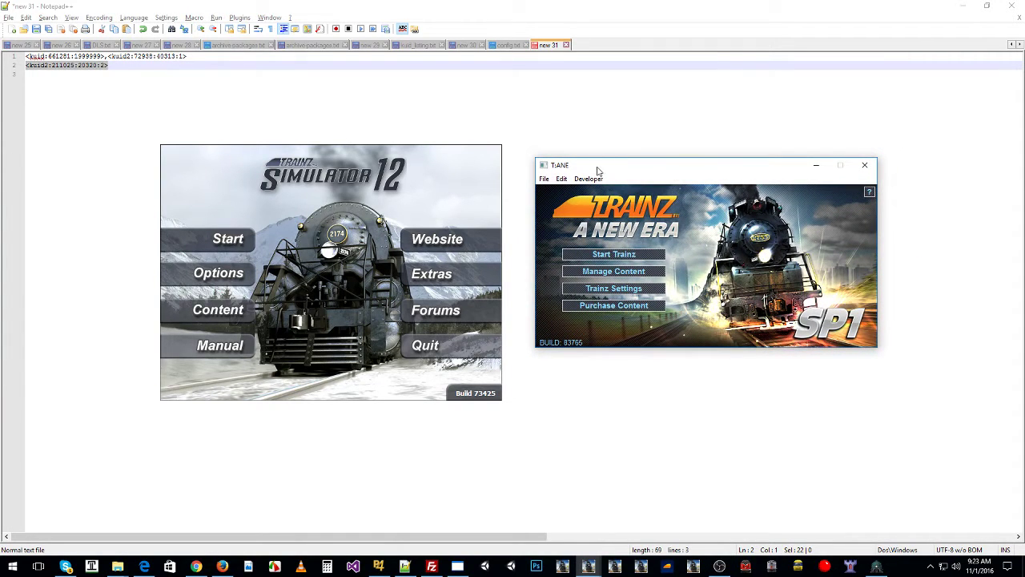
left_click_drag(331, 164, 305, 161)
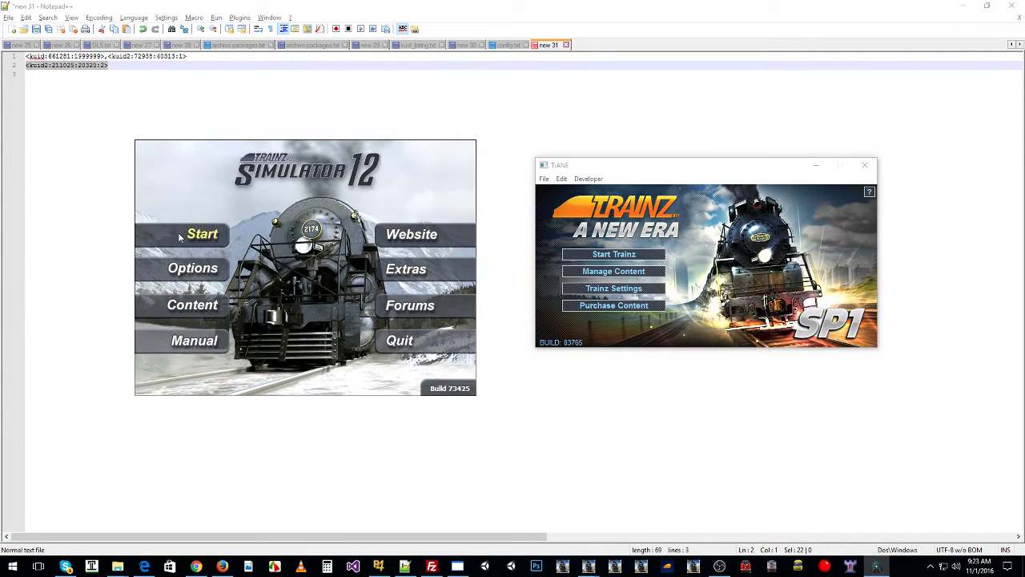
left_click(193, 309)
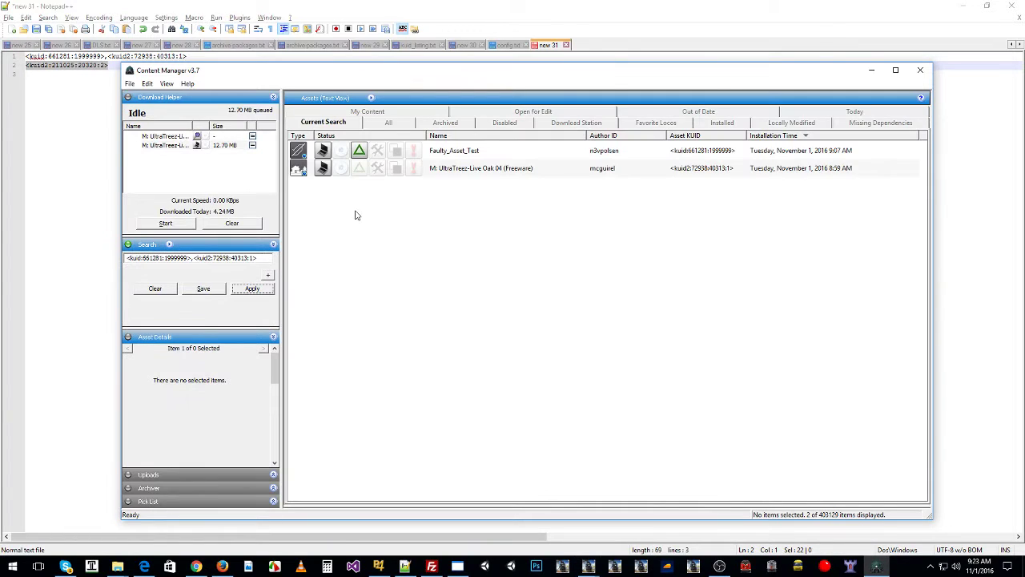
left_click(459, 156)
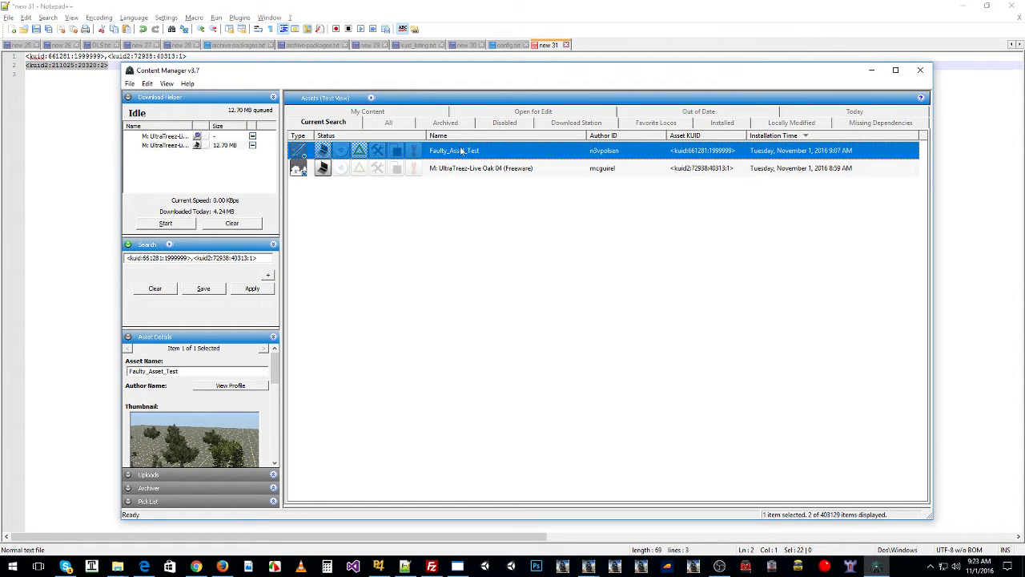
left_click(488, 169)
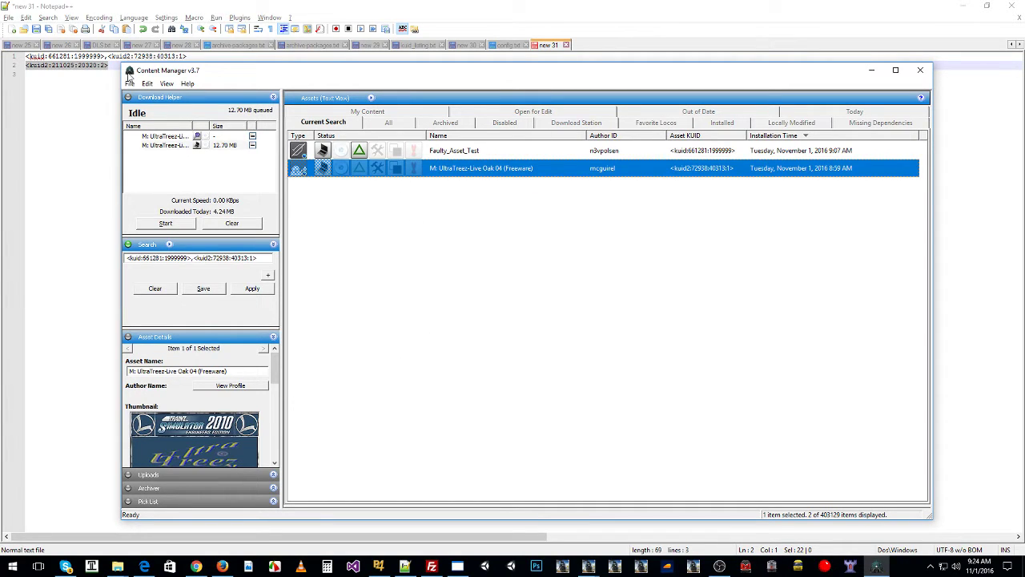
Step: Launch Trainz from Content Manager and open the route selection
left_click(129, 84)
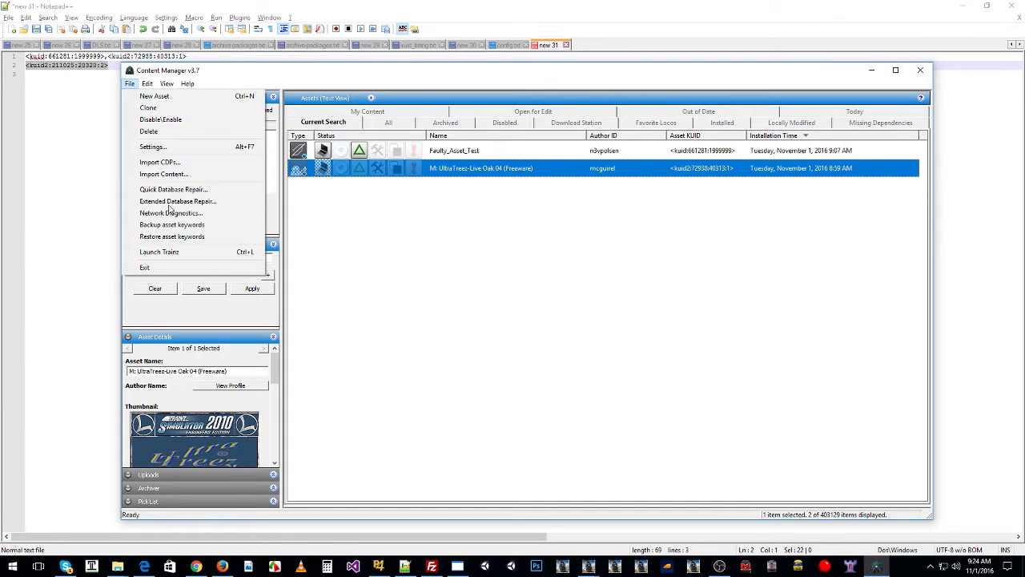
left_click(159, 251)
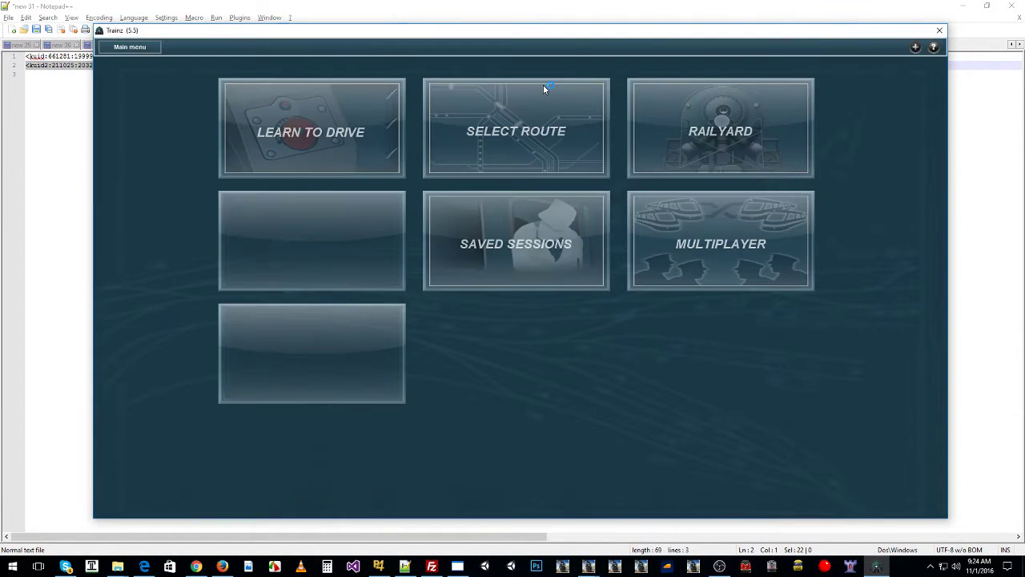
left_click(498, 133)
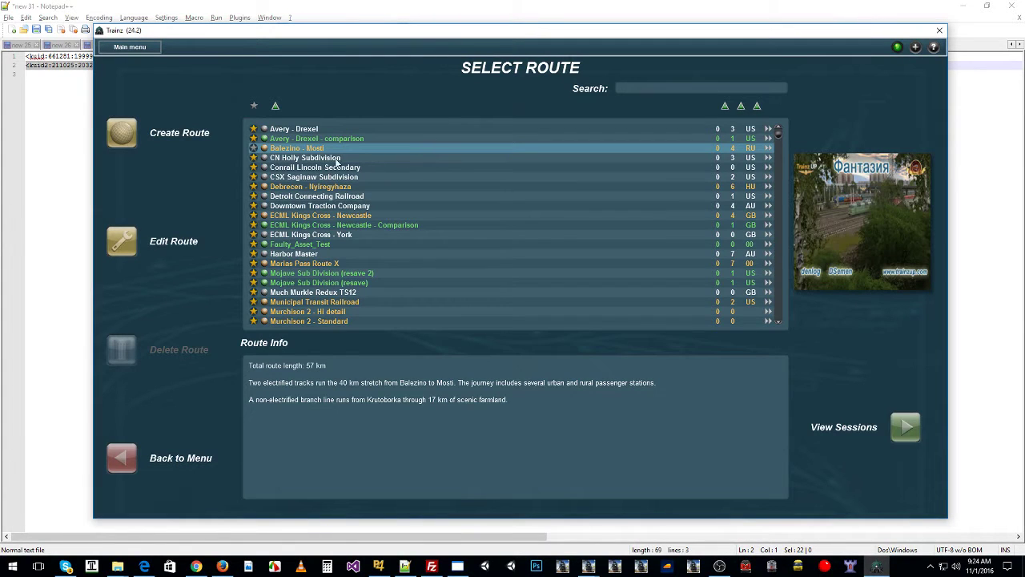
Step: Find the Faulty_Asset_Test route in the list and open it for editing
scroll(356, 267, "down", 4)
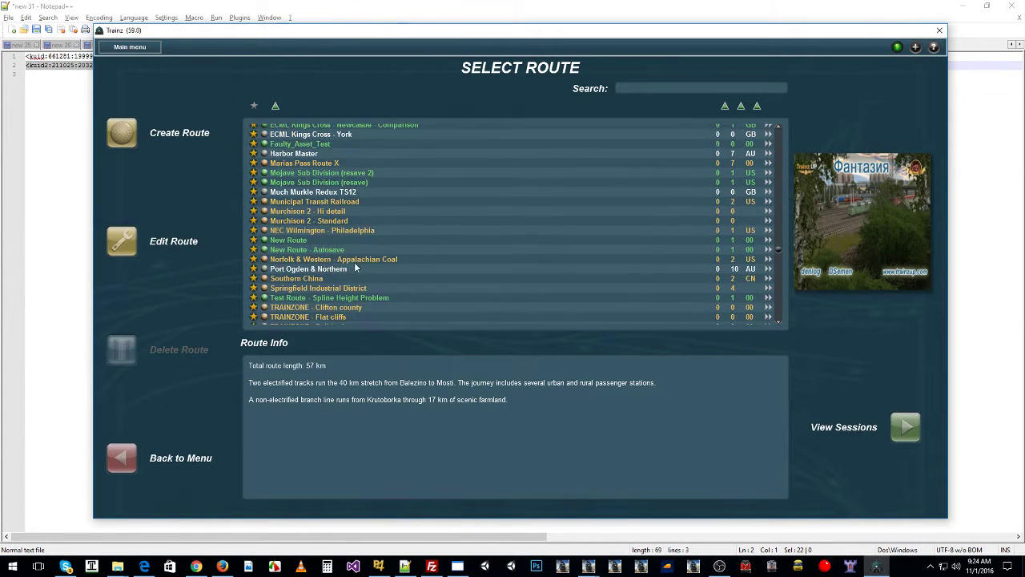
scroll(362, 268, "down", 2)
scroll(365, 261, "up", 6)
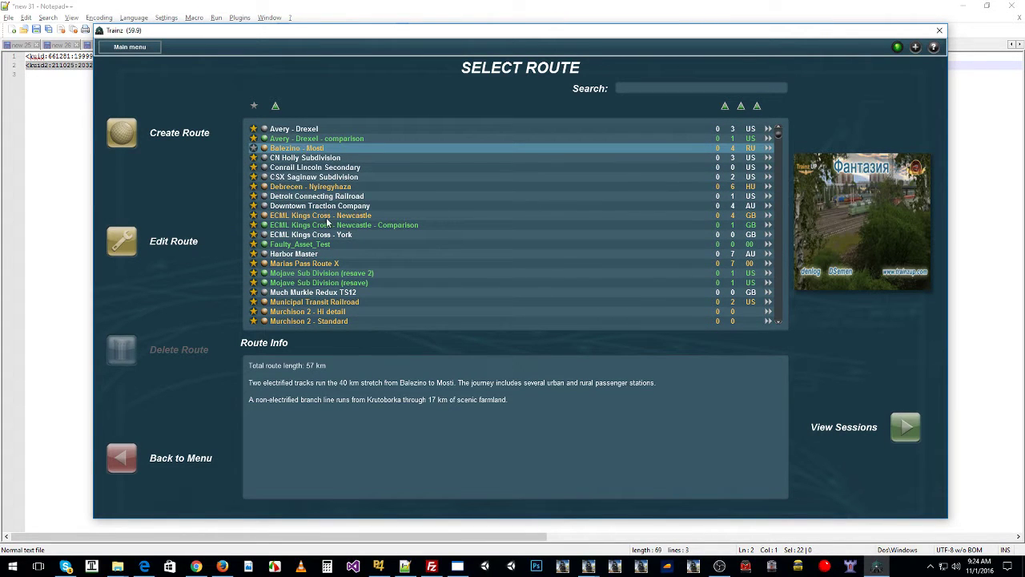
scroll(337, 188, "down", 8)
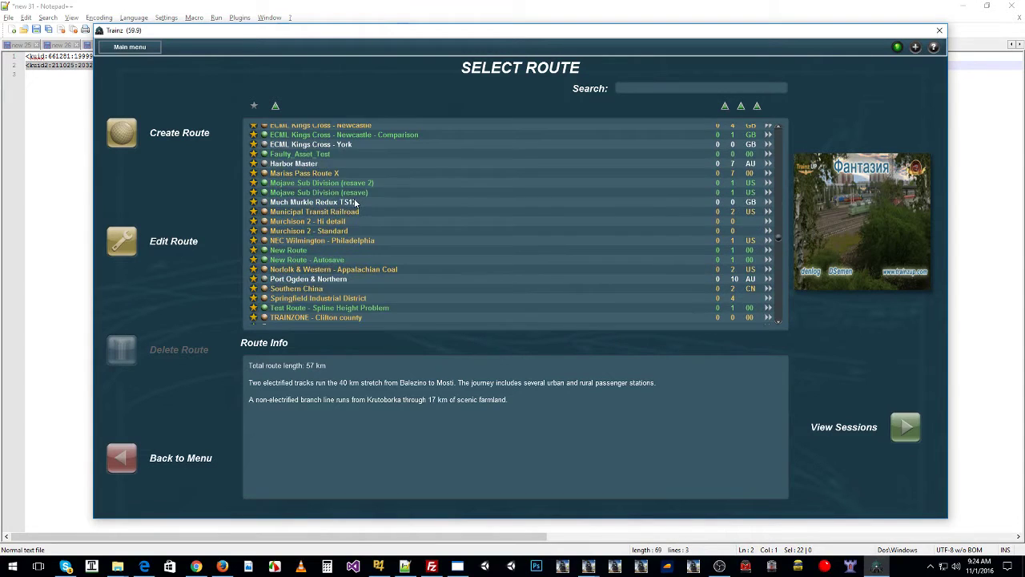
scroll(374, 210, "up", 8)
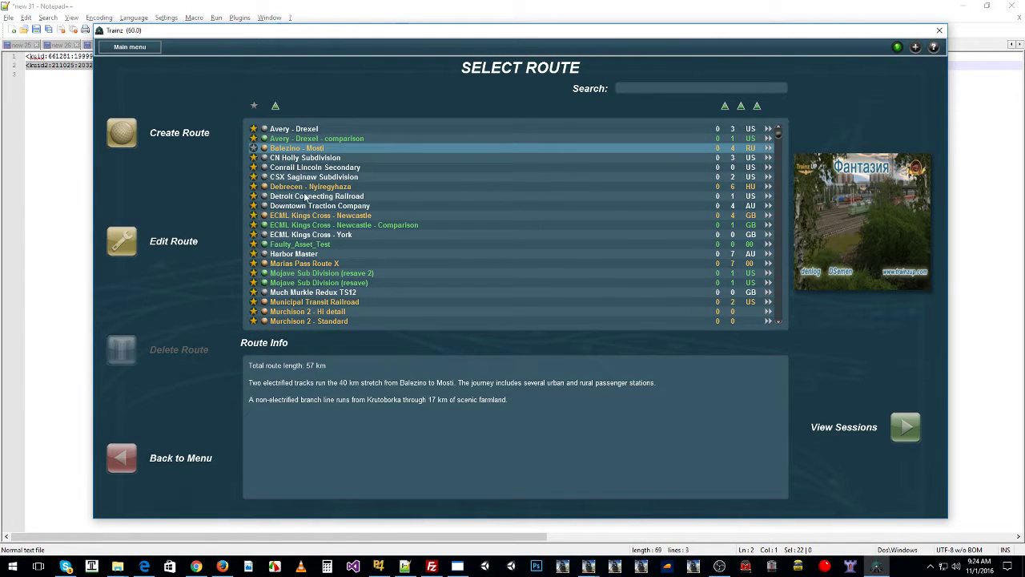
left_click(280, 245)
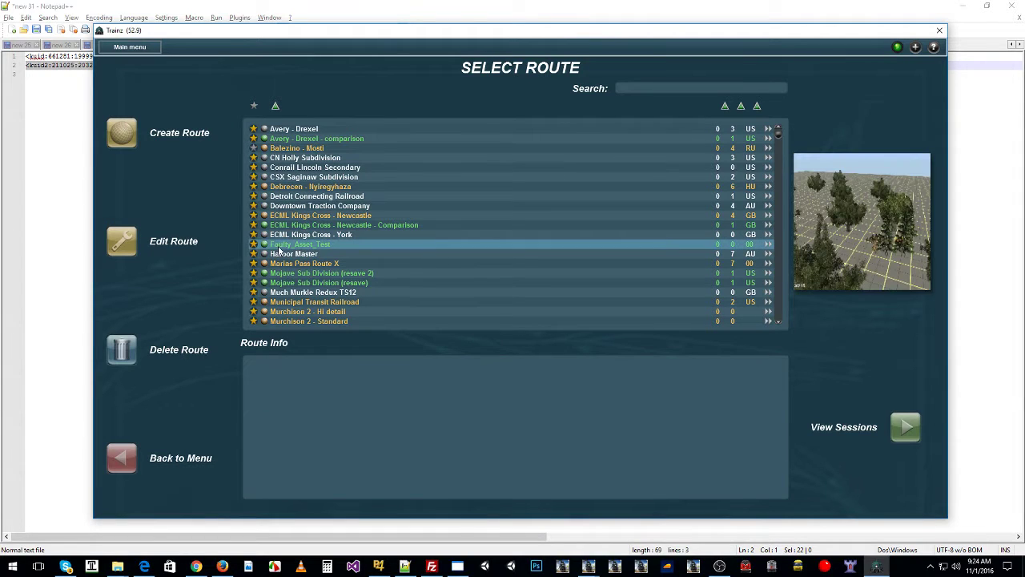
left_click(133, 243)
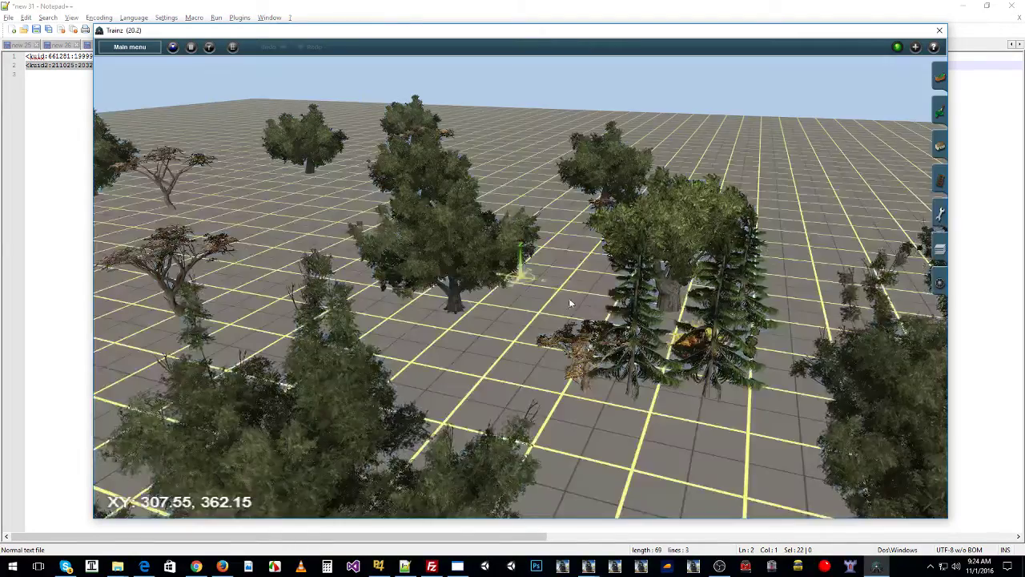
Step: Examine the trees placed on the Faulty_Asset_Test route, up close and from several viewpoints
right_click(572, 299)
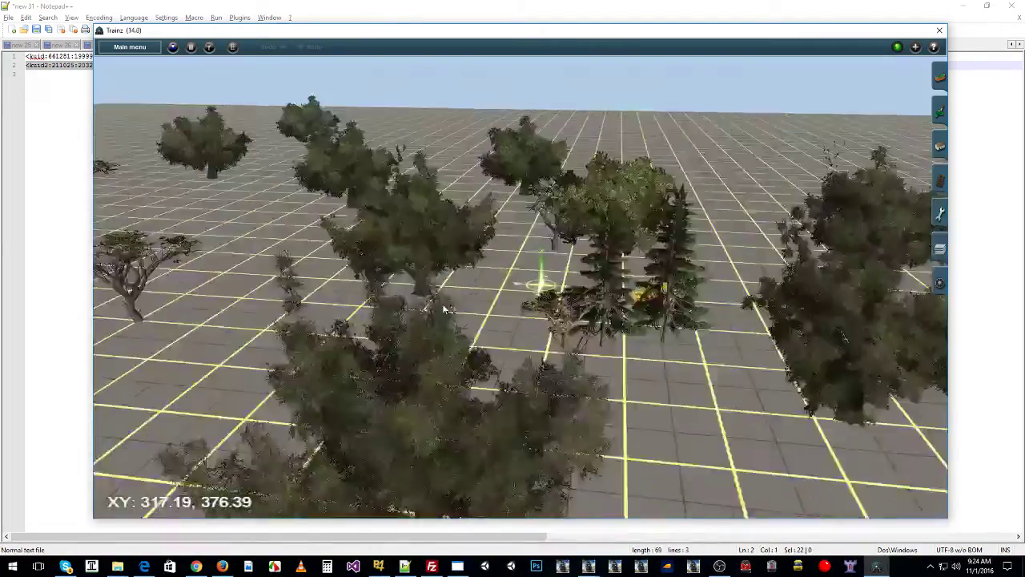
right_click(434, 294)
right_click(592, 255)
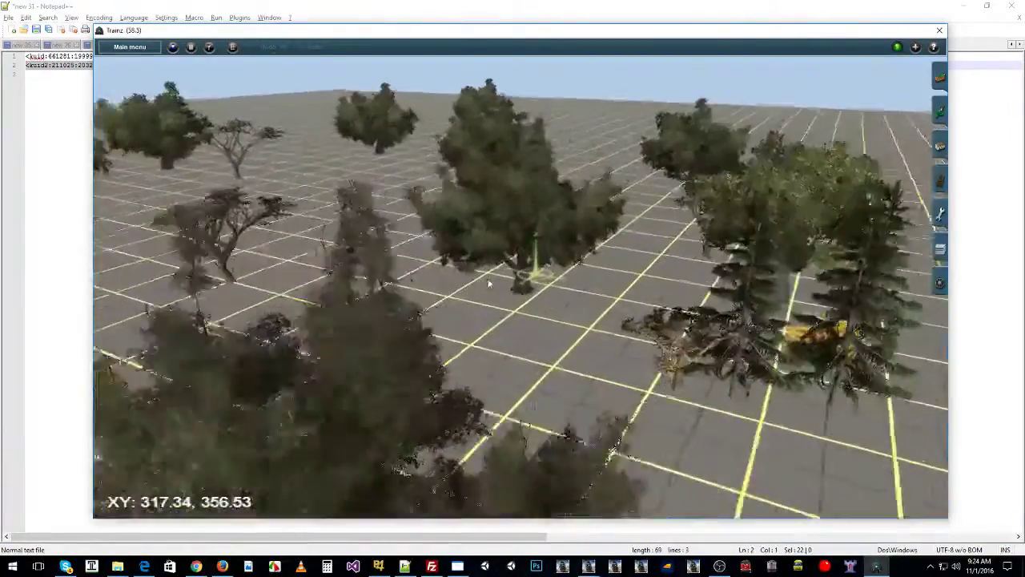
right_click(480, 270)
right_click(611, 262)
right_click(435, 297)
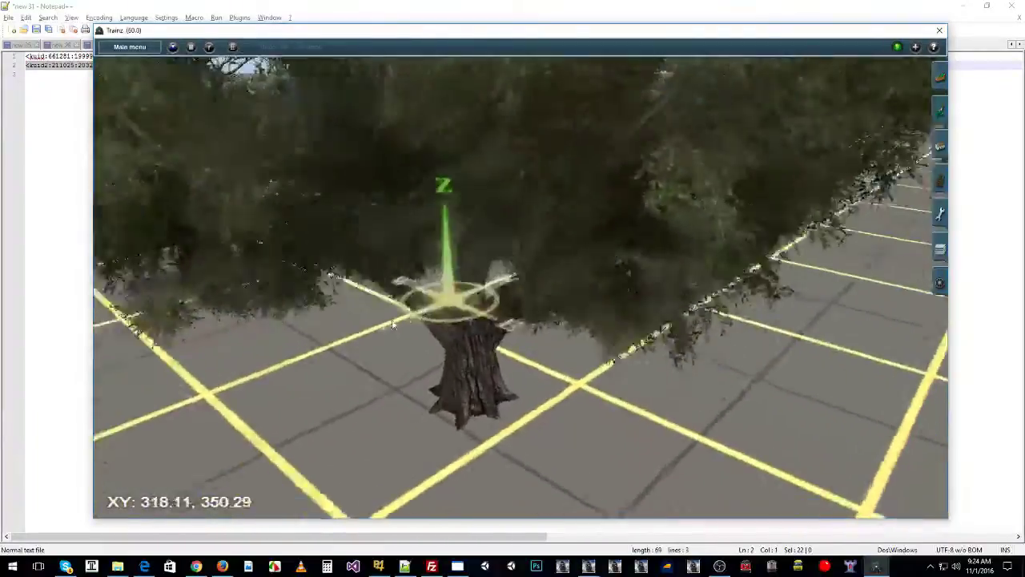
right_click(462, 286)
right_click(459, 243)
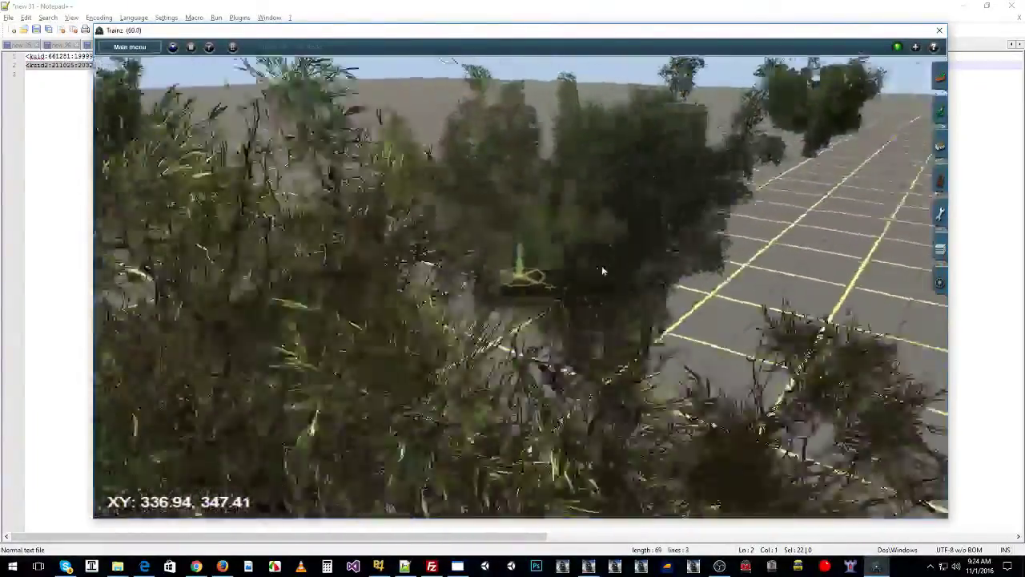
right_click_drag(603, 271, 477, 237)
scroll(504, 297, "down", 2)
key("Down")
scroll(553, 314, "down", 3)
right_click(404, 230)
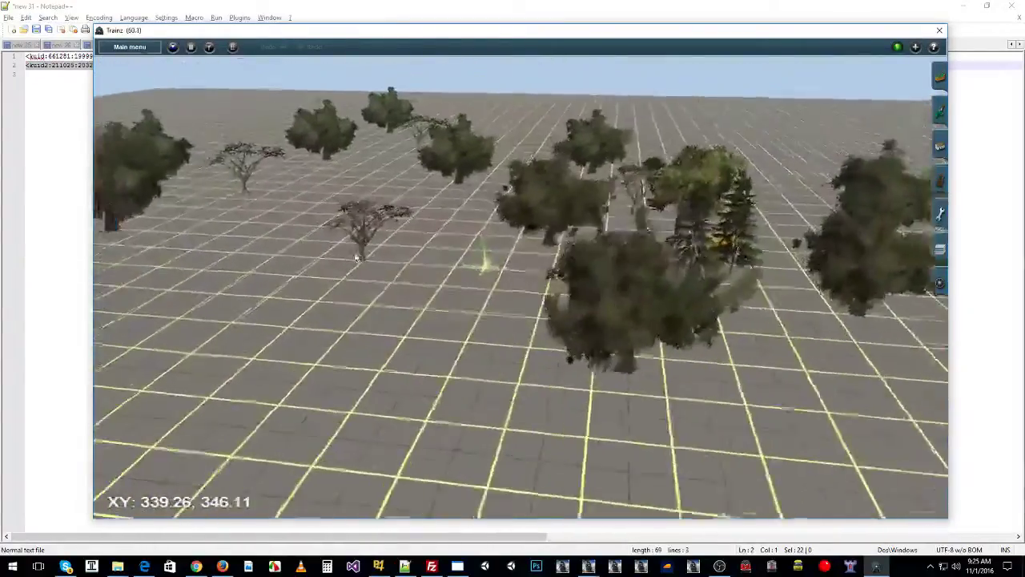
right_click(664, 267)
right_click_drag(663, 267, 618, 294)
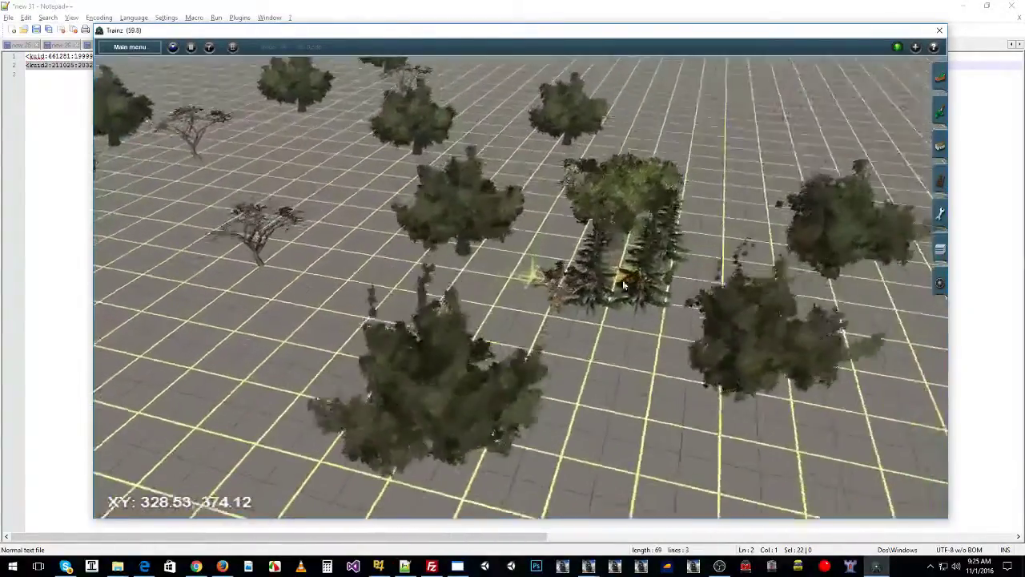
right_click(601, 293)
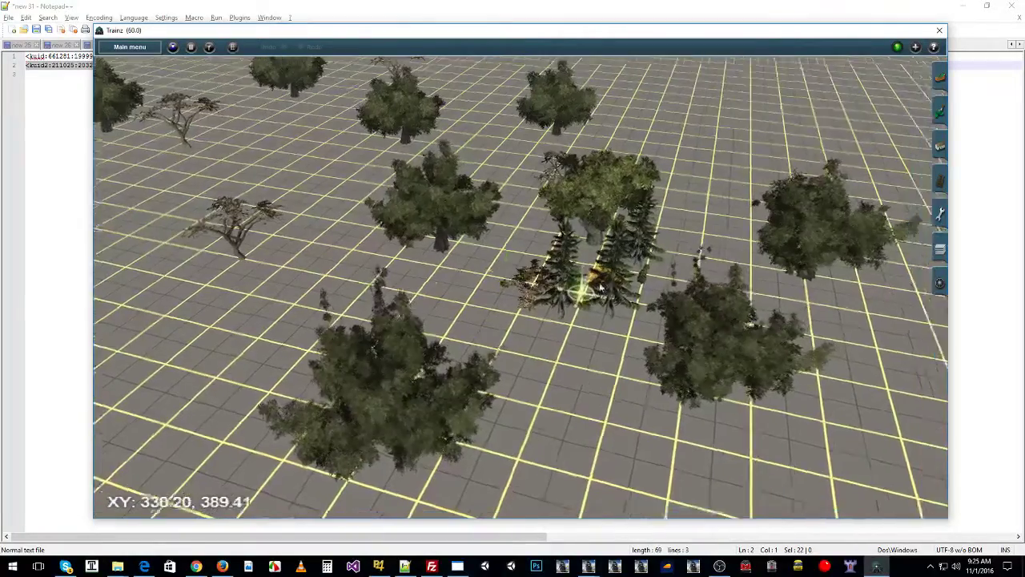
scroll(550, 234, "up", 2)
right_click(549, 234)
mouse_move(549, 233)
right_mouse_down()
mouse_move(576, 279)
mouse_move(416, 237)
mouse_move(428, 103)
right_mouse_up()
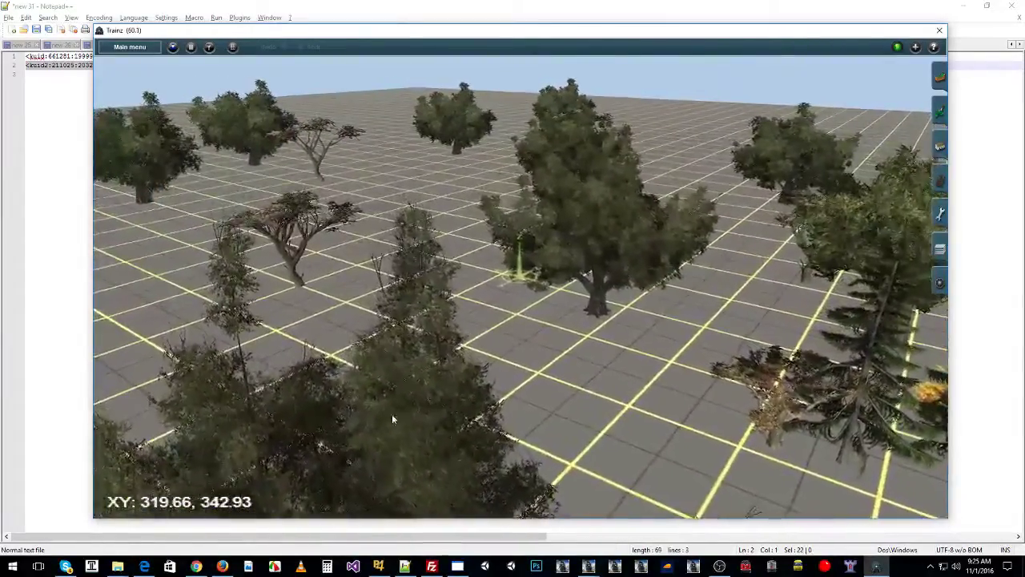
right_click_drag(391, 414, 447, 397)
mouse_move(561, 284)
right_mouse_down()
mouse_move(596, 243)
mouse_move(585, 211)
mouse_move(581, 375)
mouse_move(567, 309)
mouse_move(500, 234)
right_mouse_up()
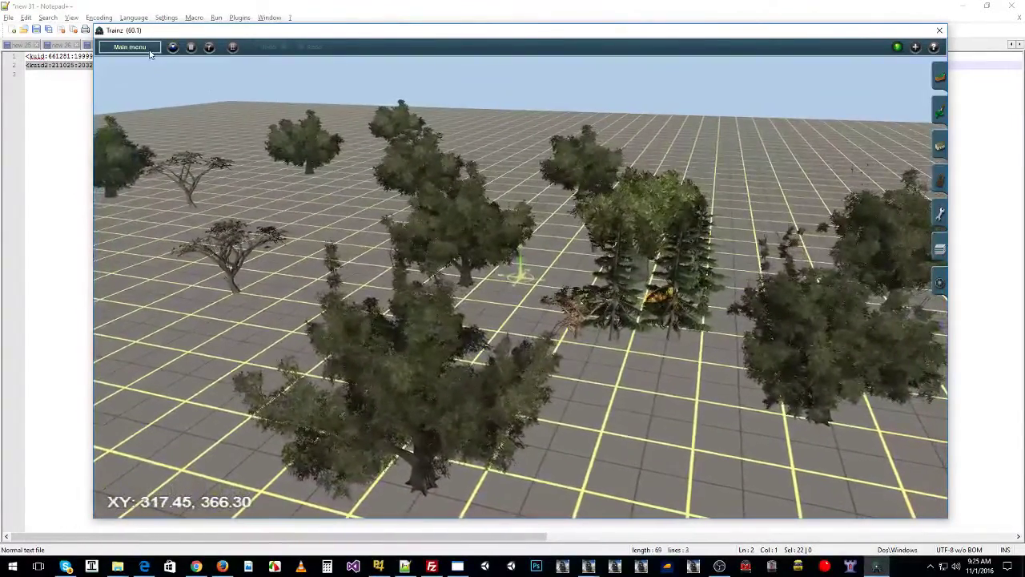
Step: Exit the game and select the UltraTreez-Live Oak 04 asset in Content Manager
left_click(147, 48)
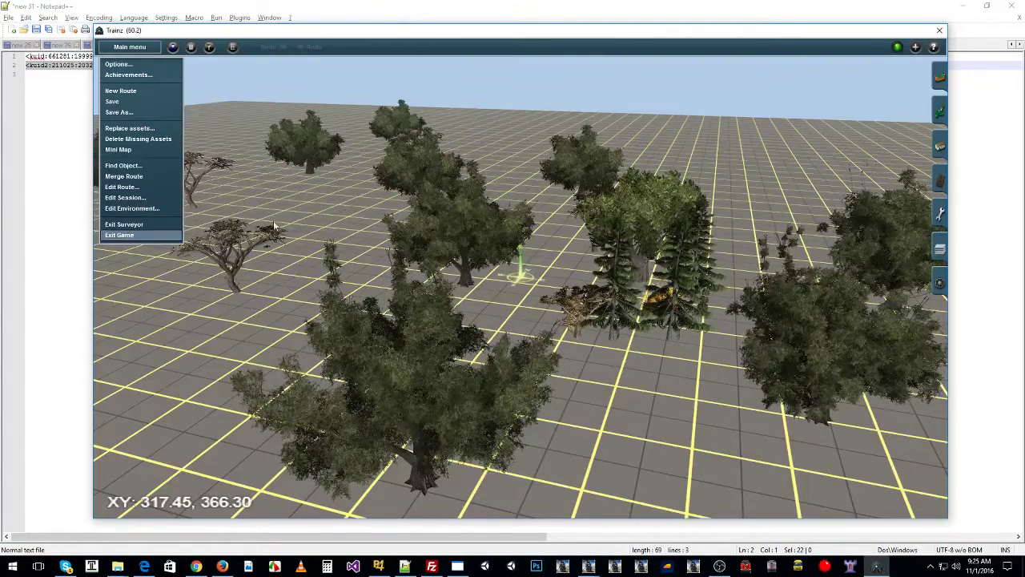
left_click(128, 236)
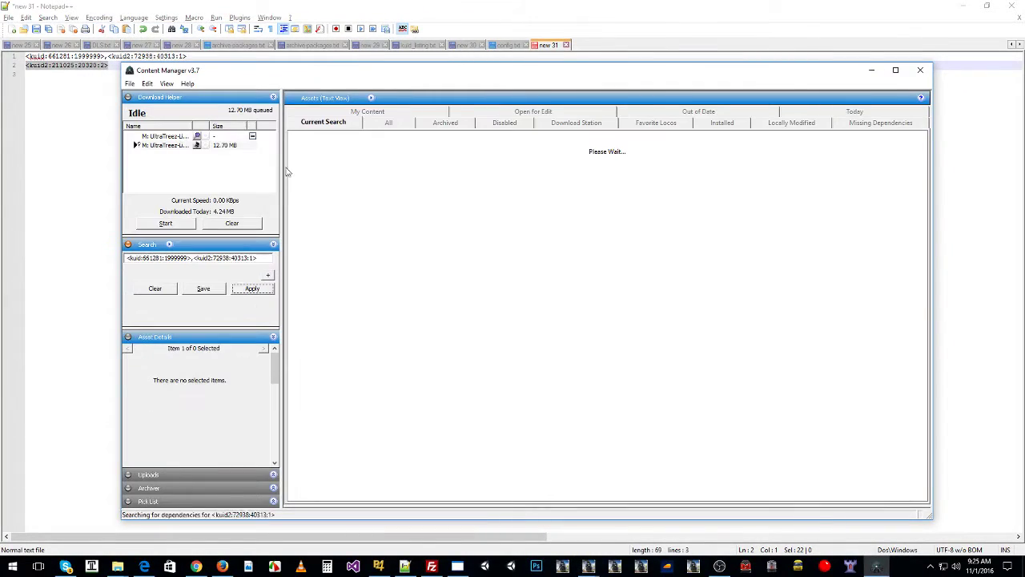
left_click(462, 158)
left_click(454, 170)
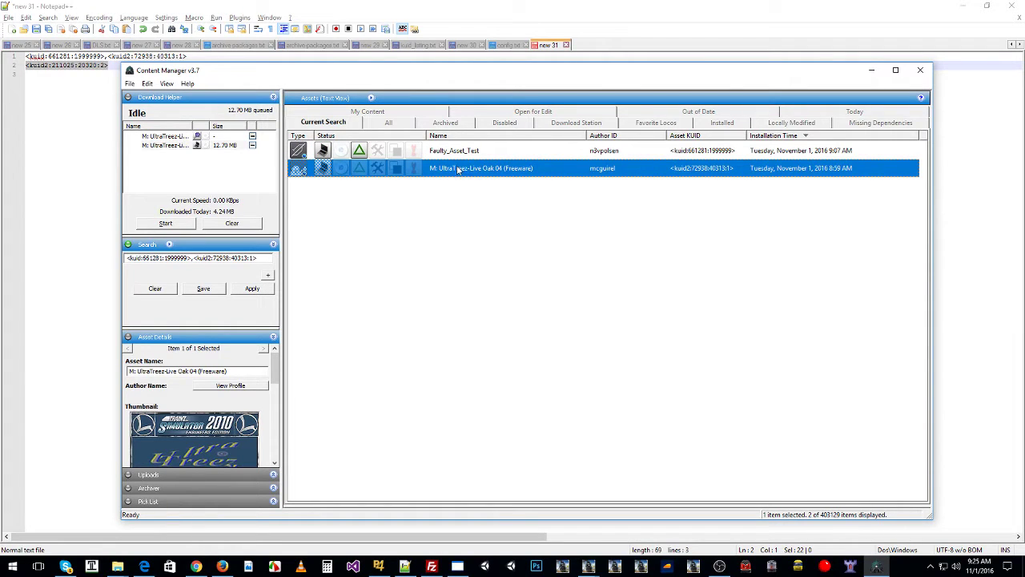
Step: Open Faulty_Asset_Test for editing in File Explorer and go up to its parent editing folder
left_click(453, 155)
right_click(453, 156)
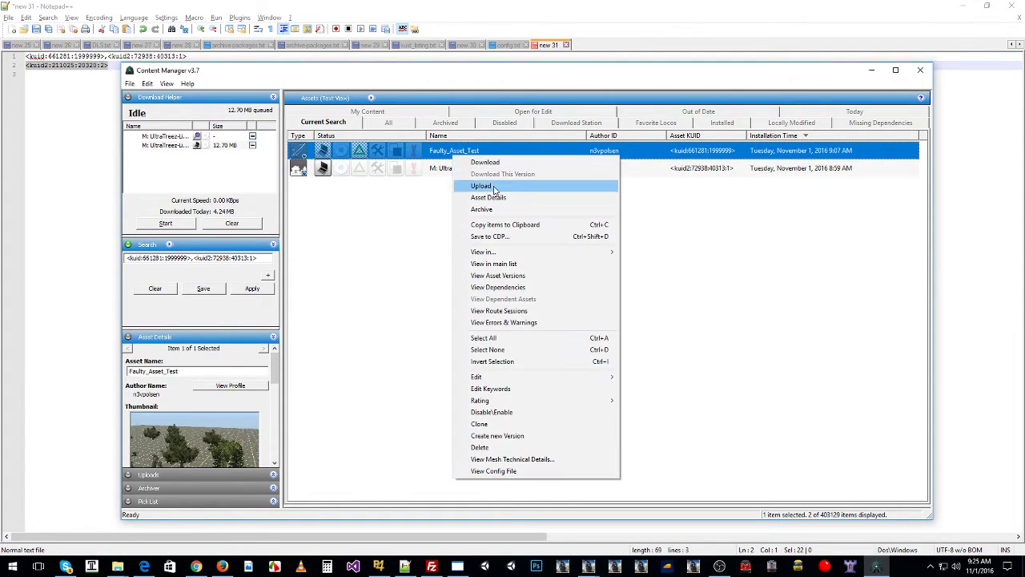
mouse_move(593, 378)
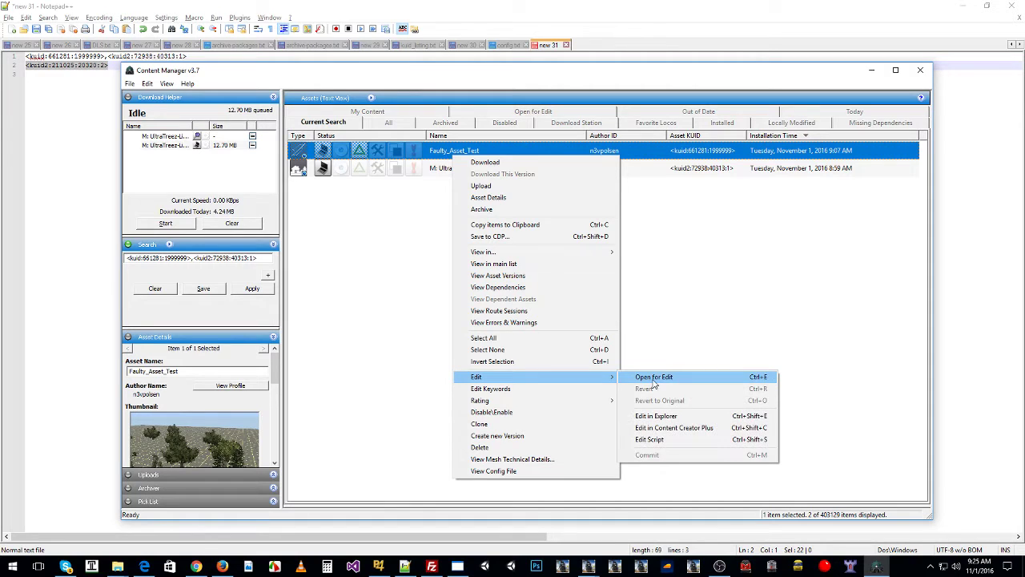
left_click(656, 416)
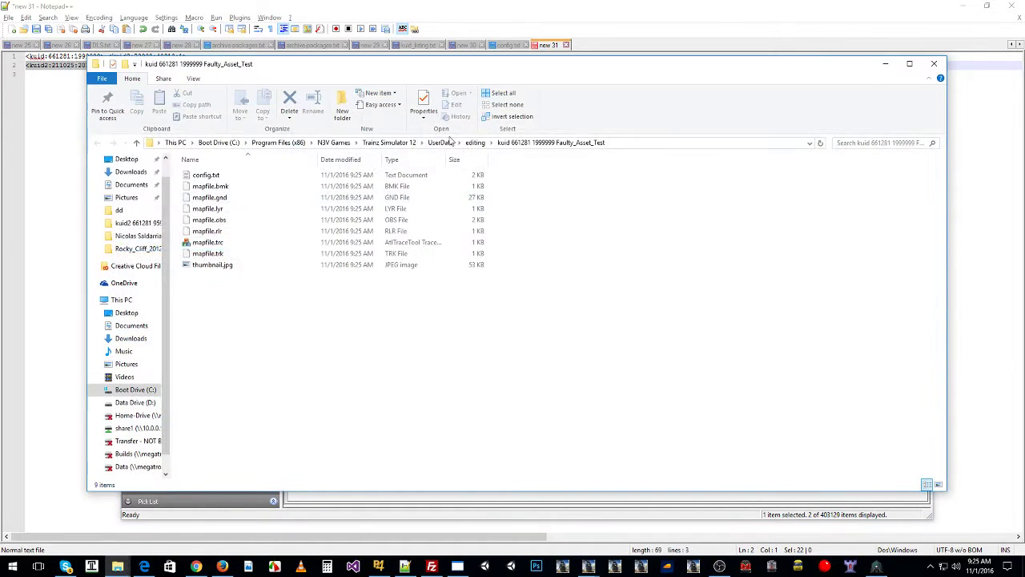
left_click(475, 142)
left_click_drag(333, 69, 470, 74)
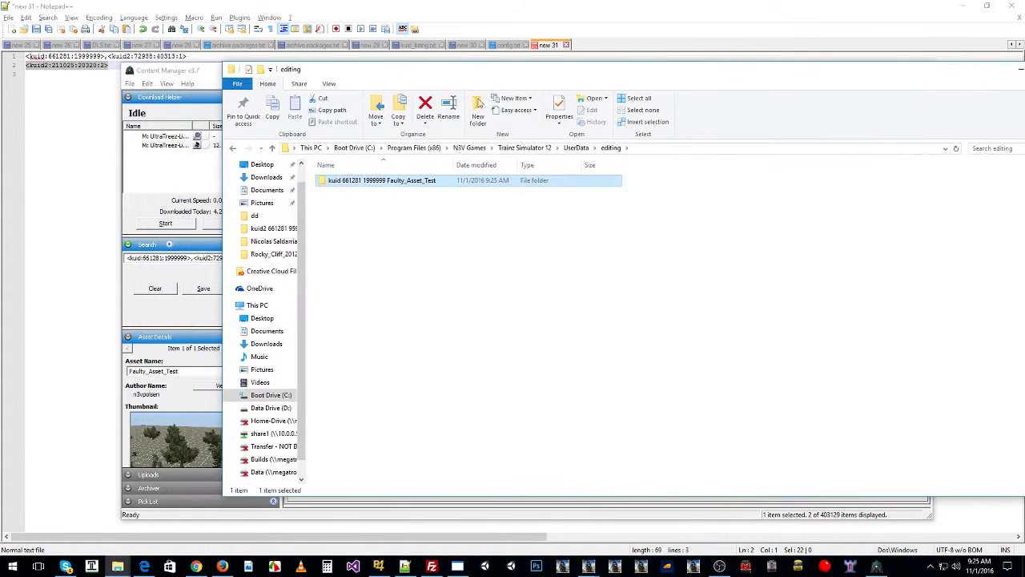
Step: Switch to T:ANE's content window and install the Faulty_Asset_Test folder from the TS12 editing folder, closing the task report
left_click(588, 567)
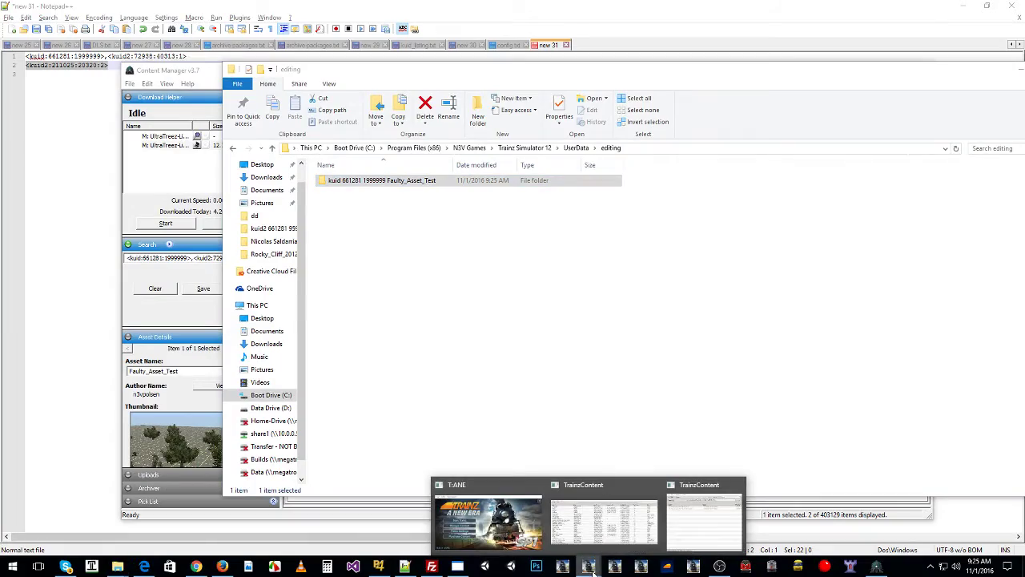
left_click(604, 521)
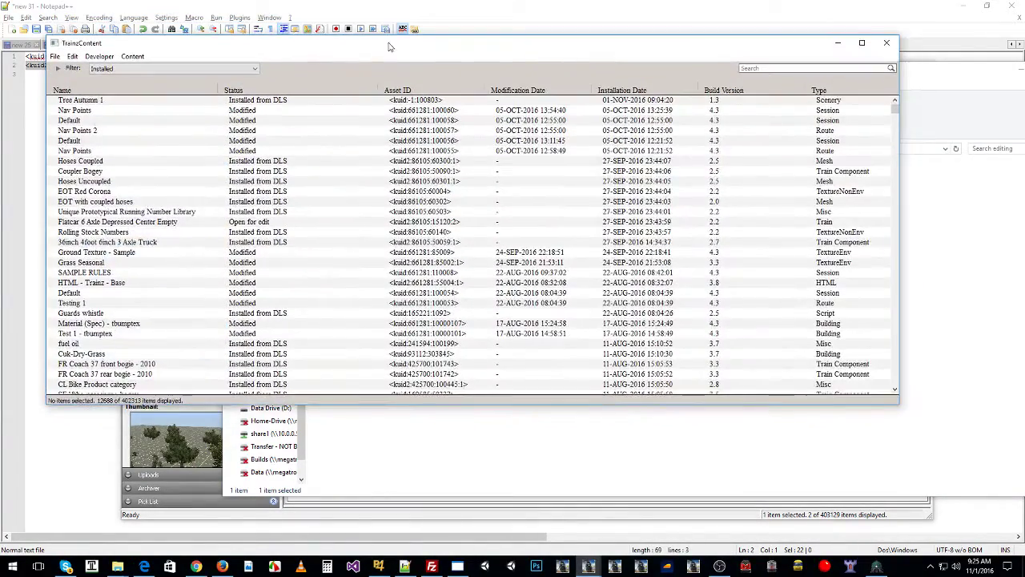
left_click_drag(350, 50, 339, 88)
left_click(908, 86)
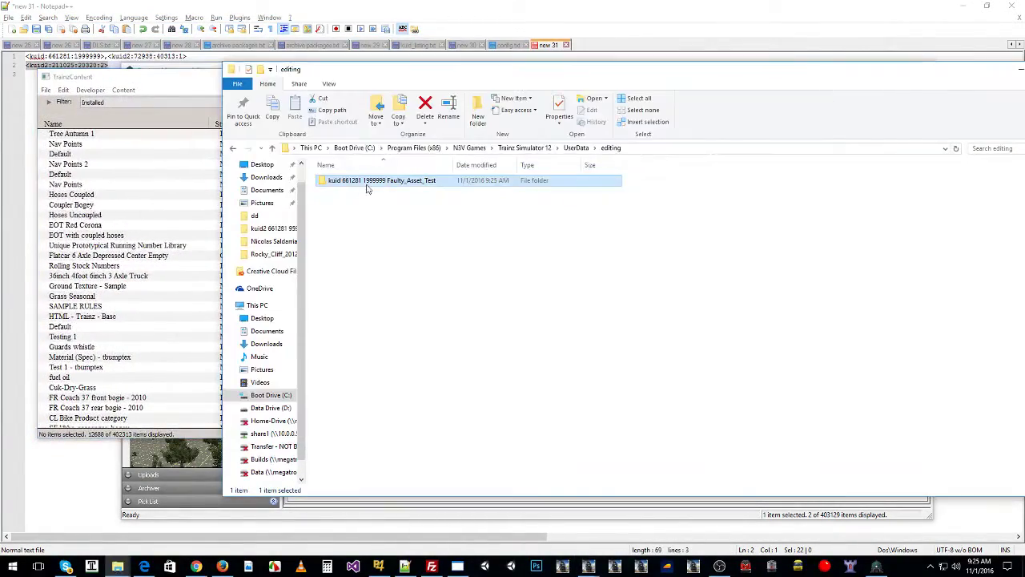
left_click_drag(371, 183, 207, 202)
left_click(94, 143)
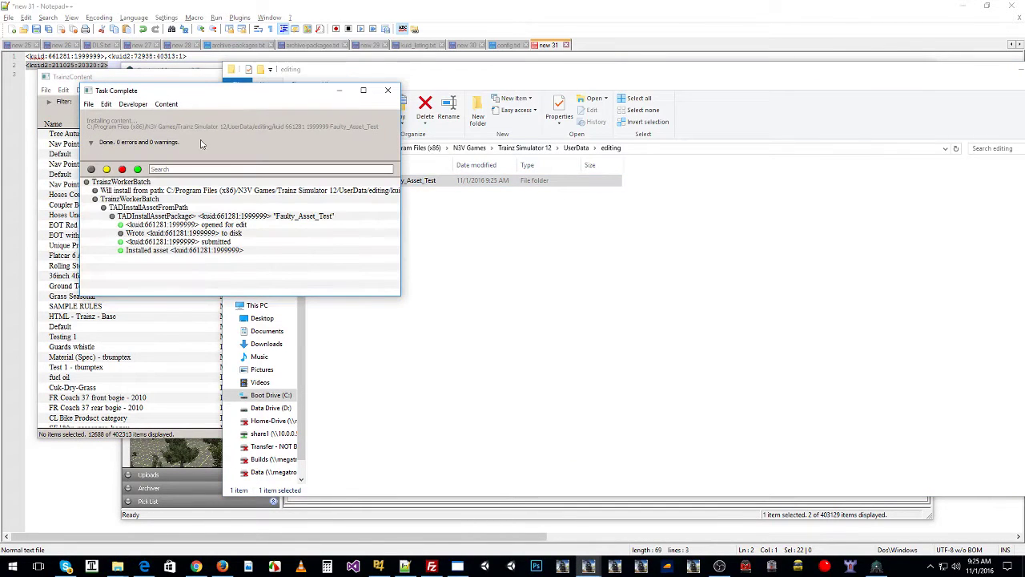
left_click(384, 92)
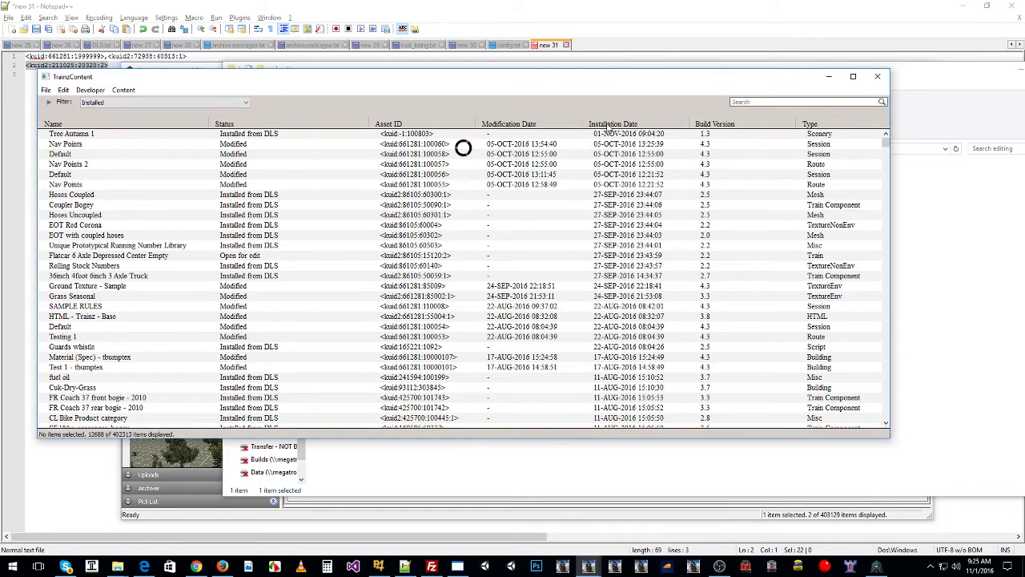
Step: List the dependencies of the newly installed Faulty_Asset_Test route
left_click(78, 135)
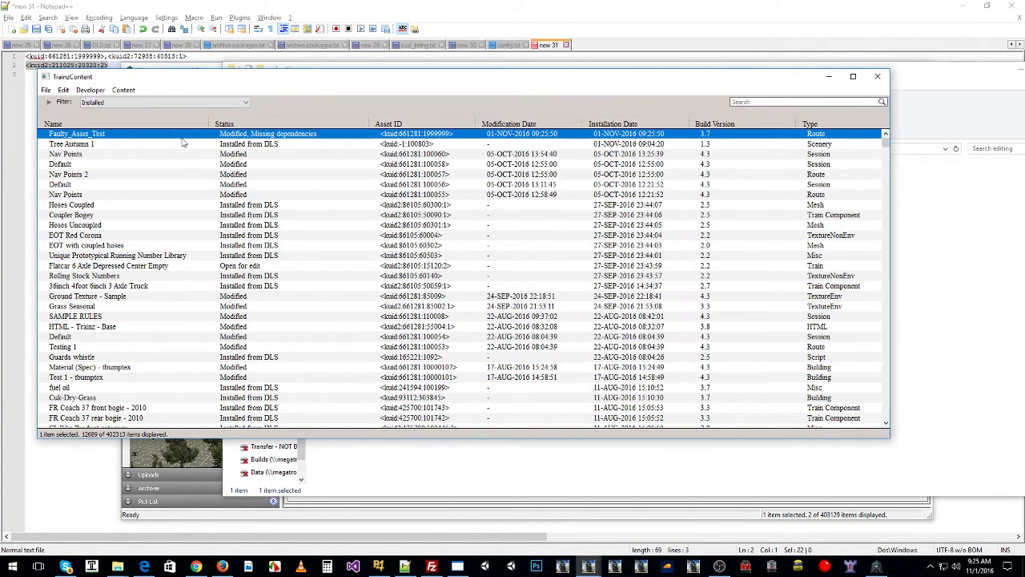
right_click(265, 140)
left_click(335, 302)
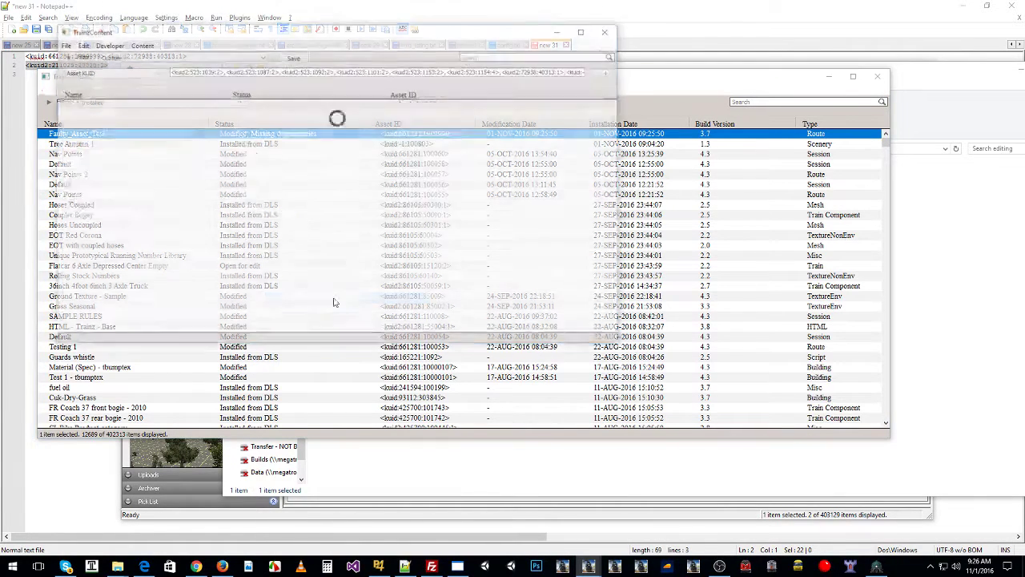
Step: Download the missing dependency M: UltraTreez-Live Oak 04 (Freeware) from the dependency list
left_click(88, 135)
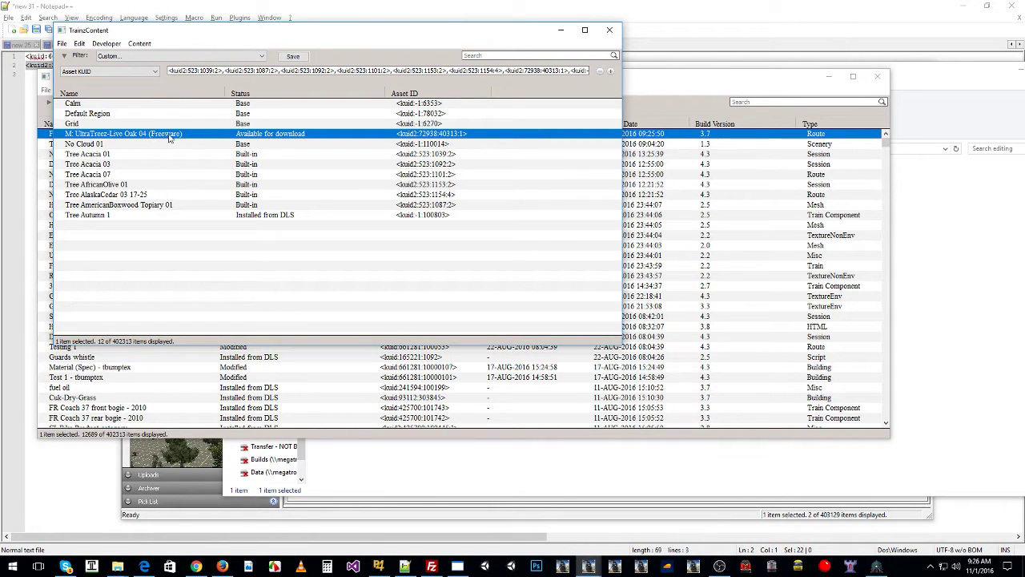
right_click(293, 138)
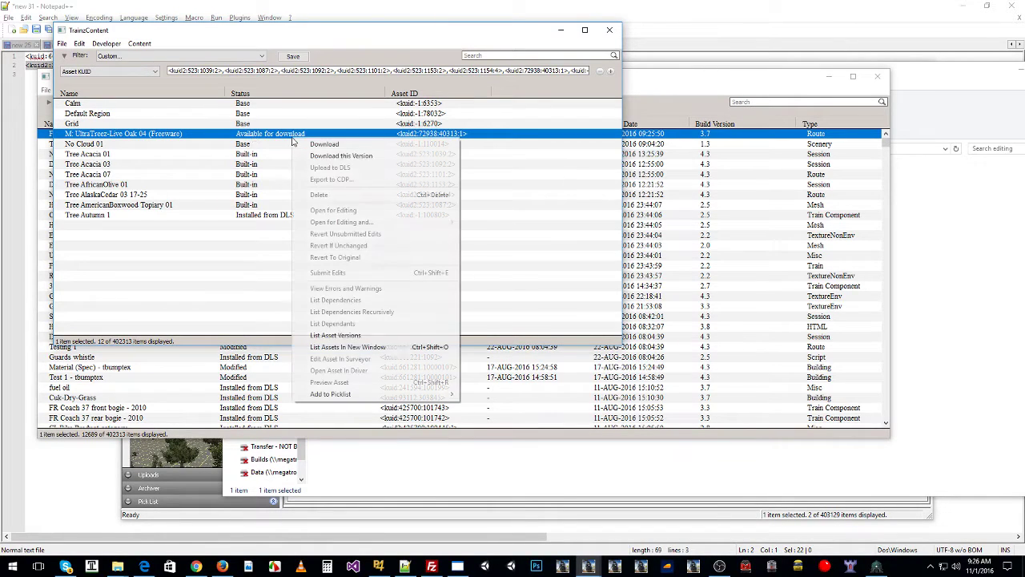
left_click(329, 144)
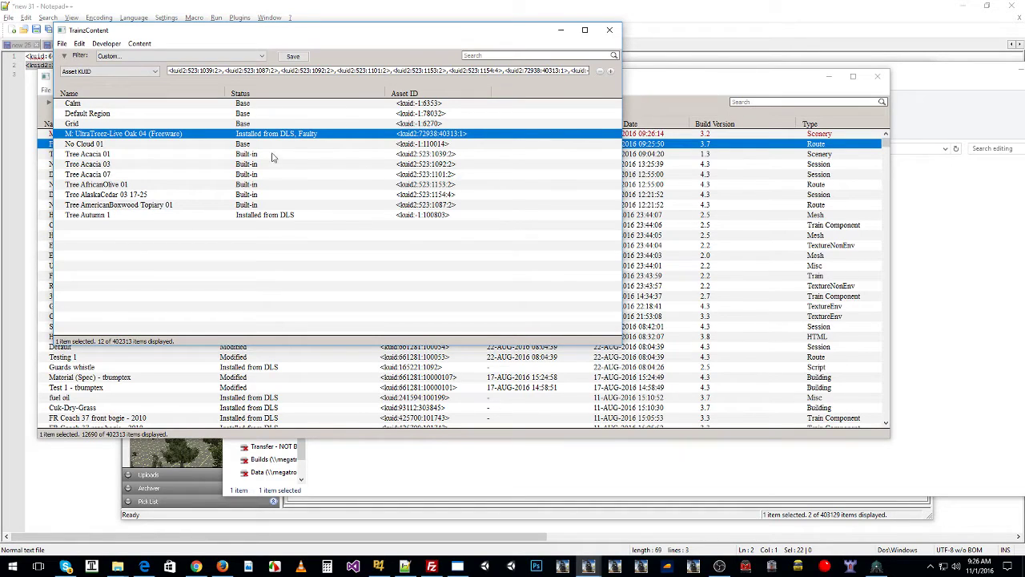
Step: View the errors and warnings of M: UltraTreez-Live Oak 04 (Freeware), and close the validation report
left_click(224, 185)
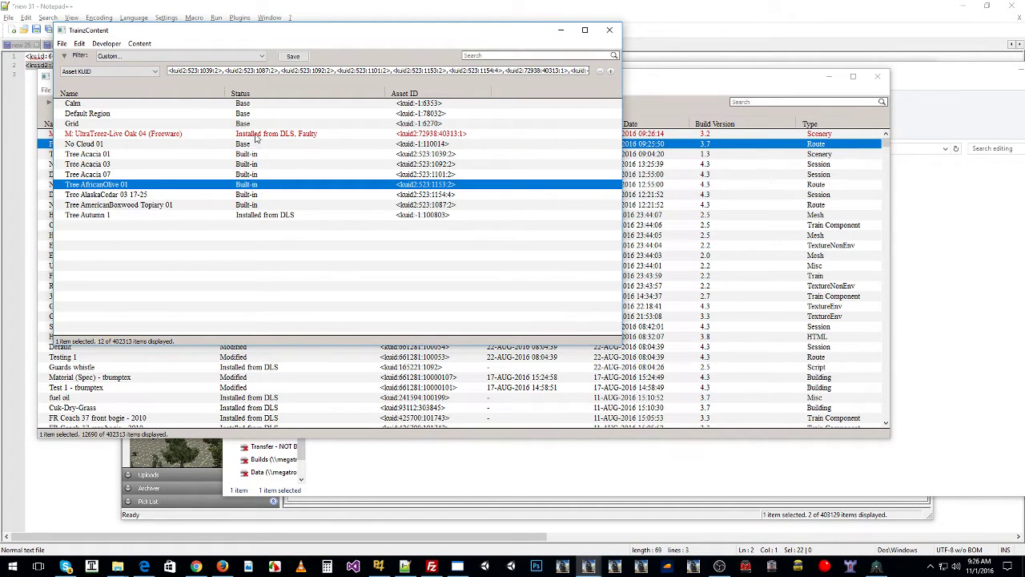
left_click(289, 134)
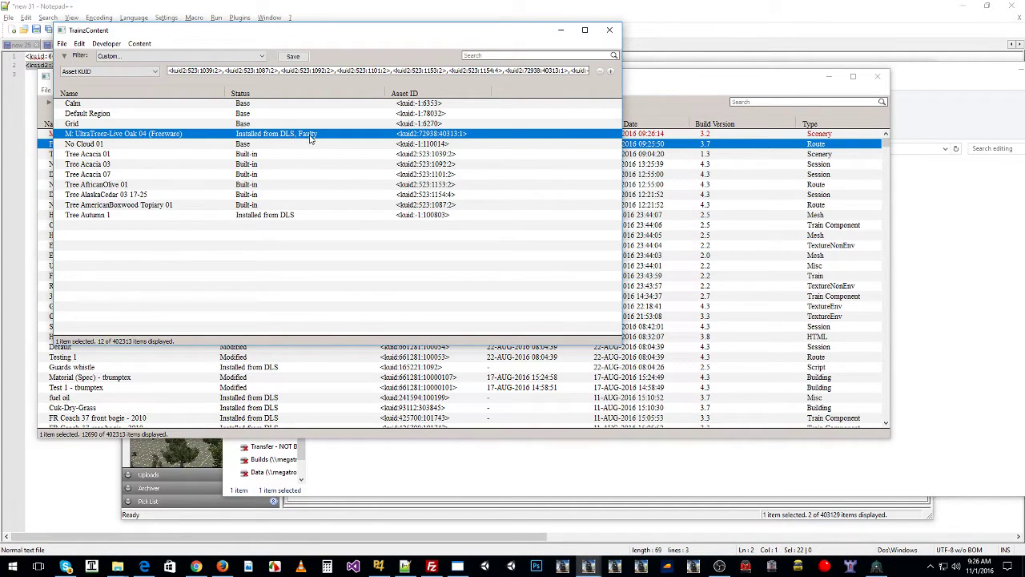
right_click(310, 138)
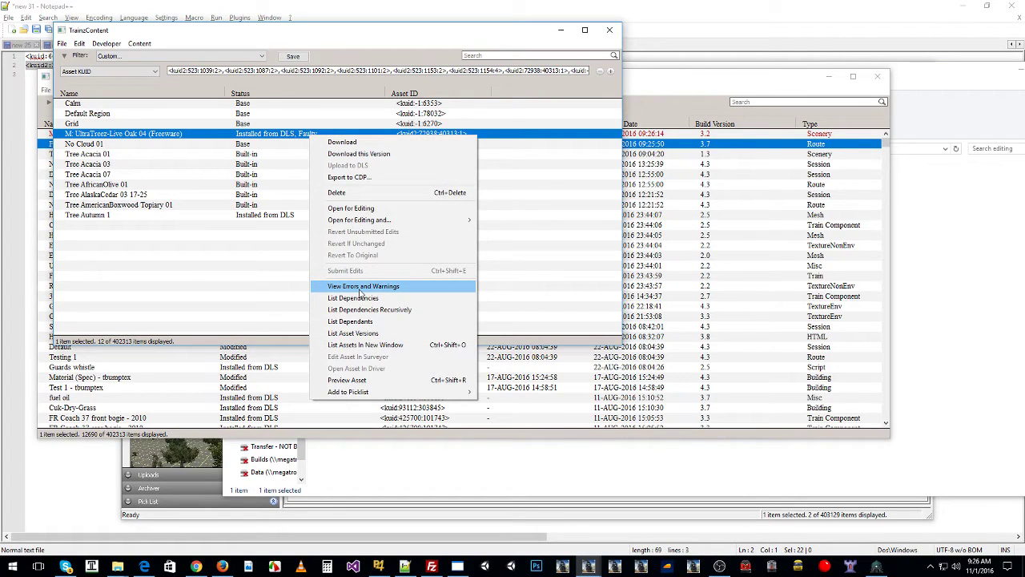
left_click(362, 287)
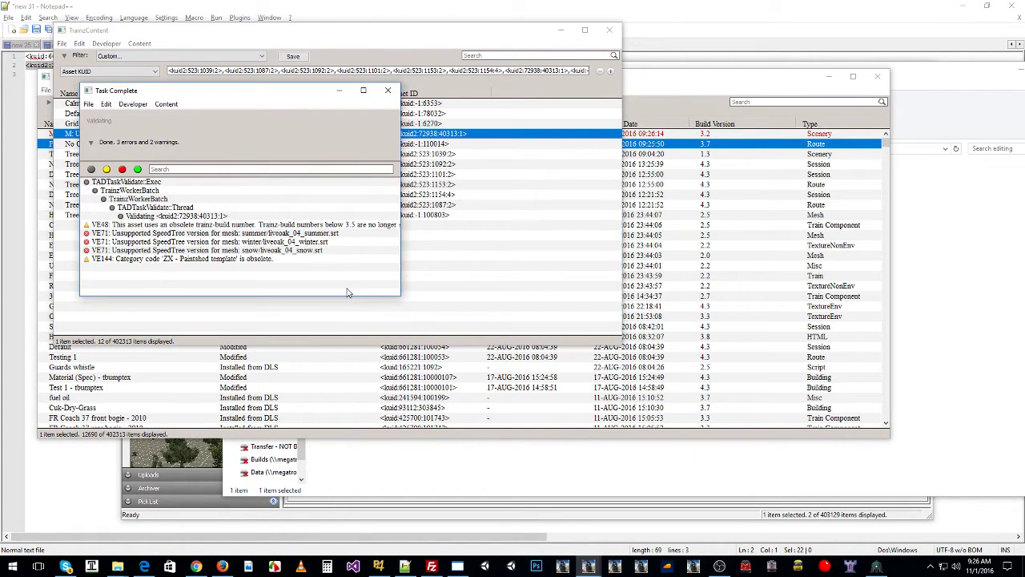
left_click(141, 236)
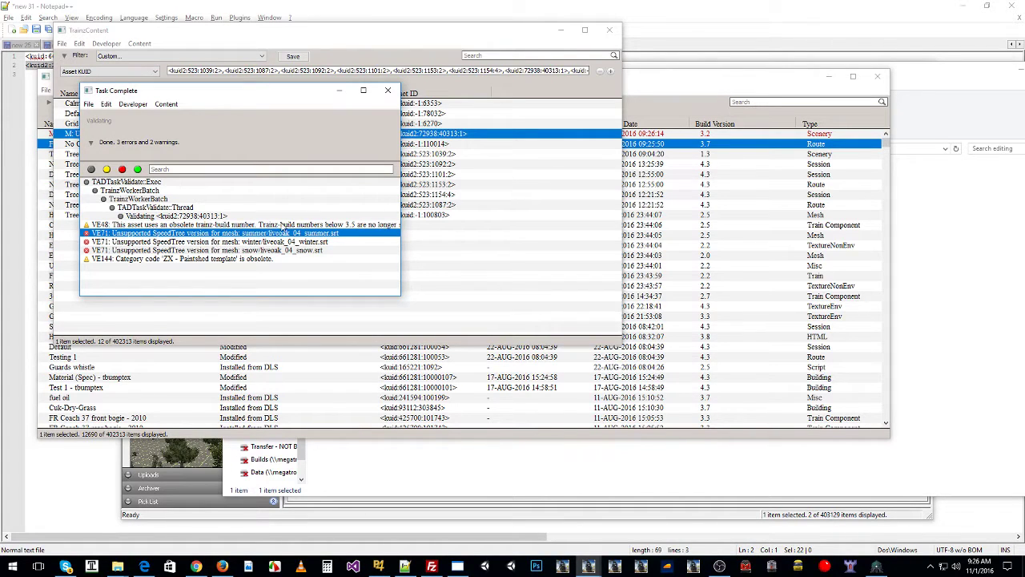
left_click(389, 91)
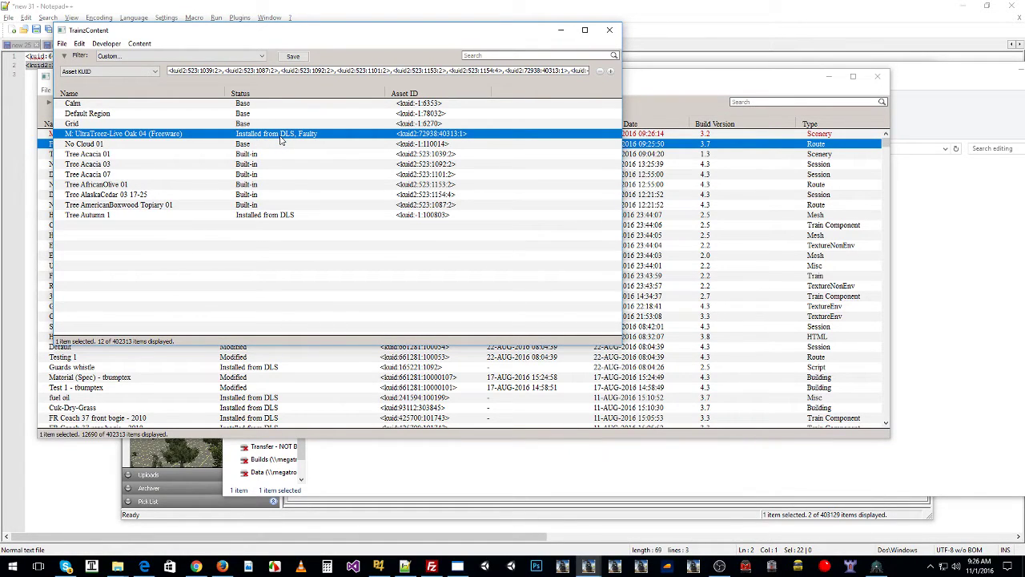
Step: Close the dependency list window and bring up the T:ANE launcher
left_click(261, 146)
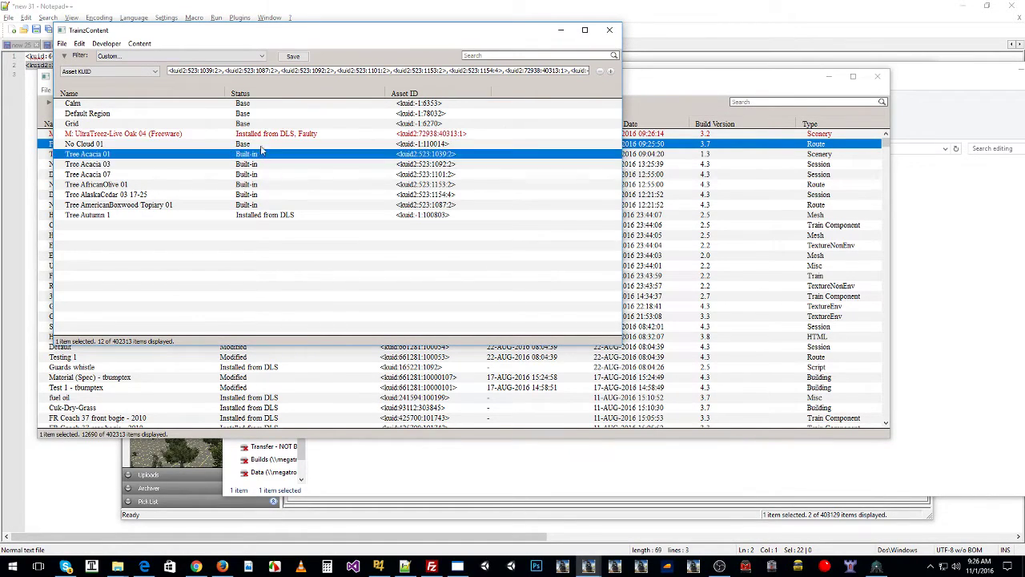
left_click(260, 136)
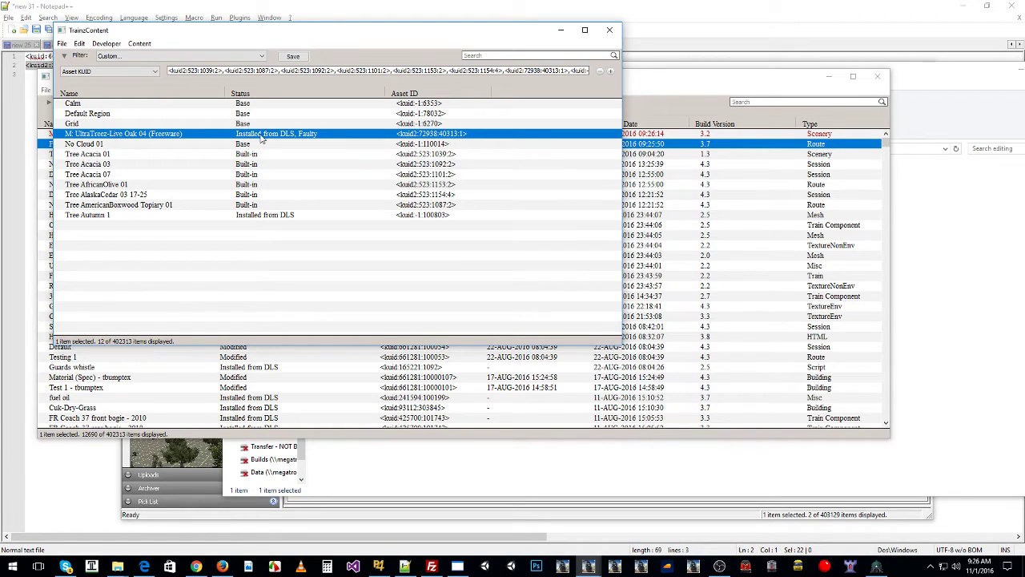
left_click_drag(323, 33, 450, 46)
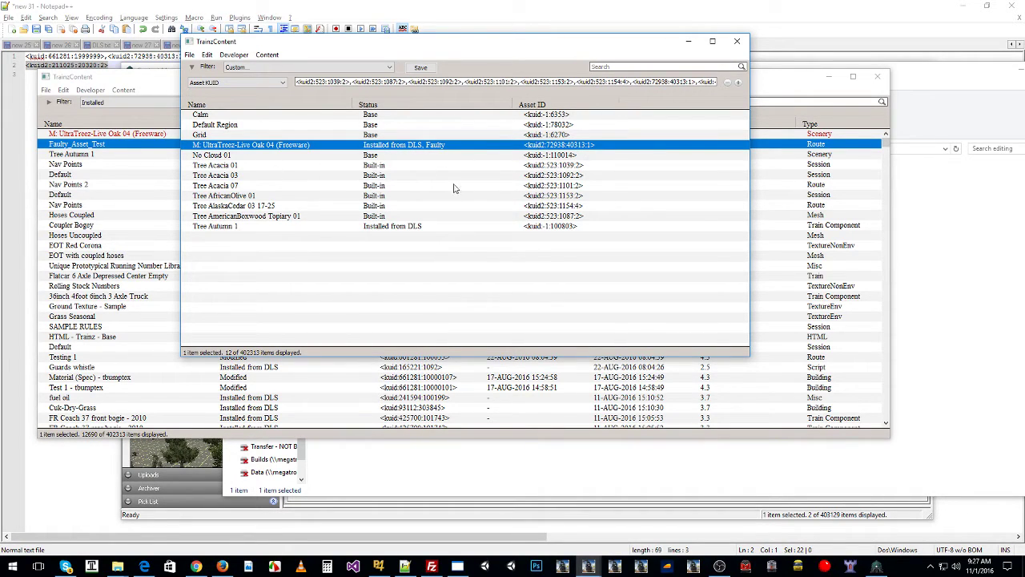
left_click(736, 42)
left_click(588, 565)
left_click(488, 517)
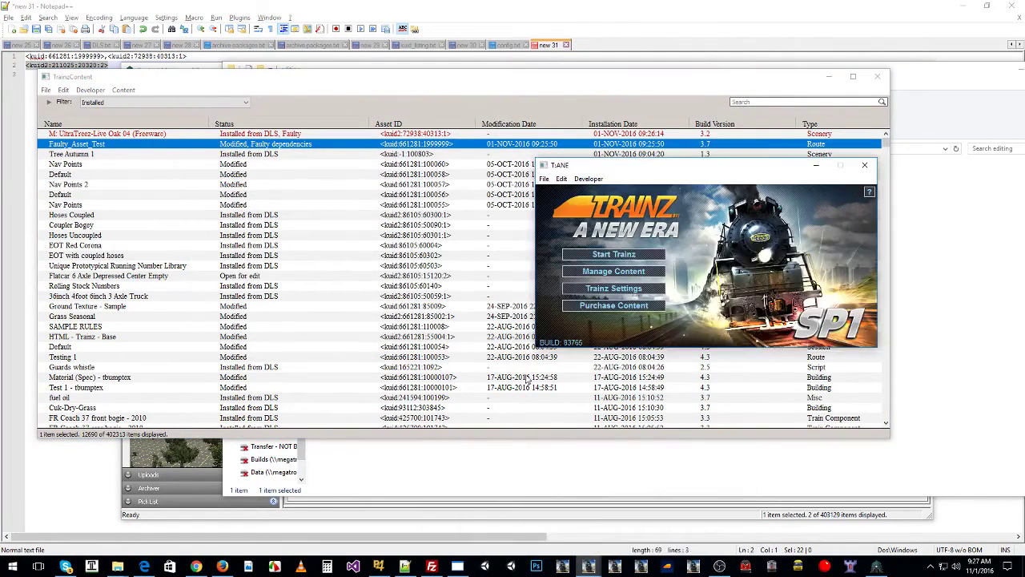
Step: Start Trainz and open the Faulty_Asset_Test route for editing
left_click(619, 254)
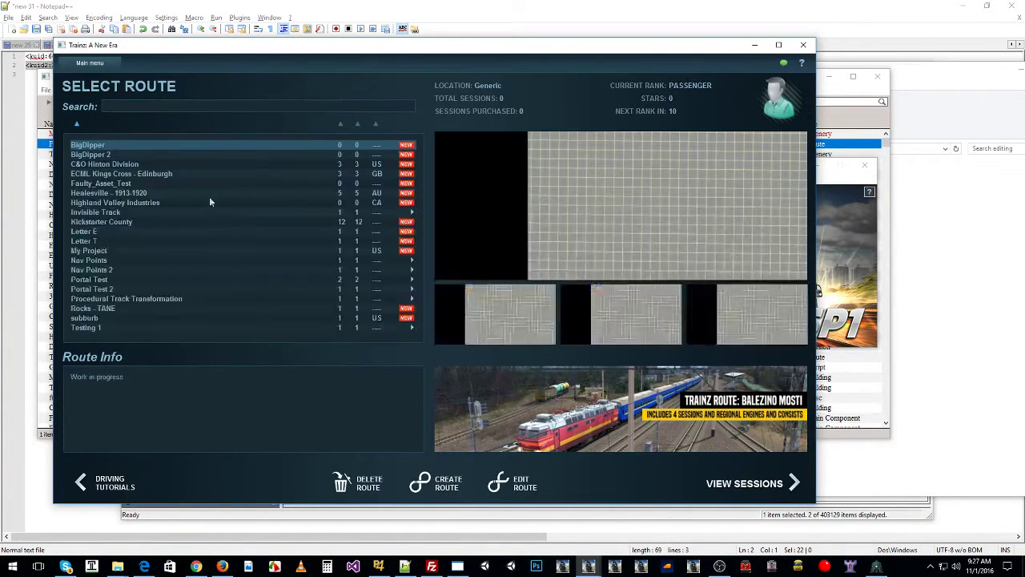
left_click(114, 184)
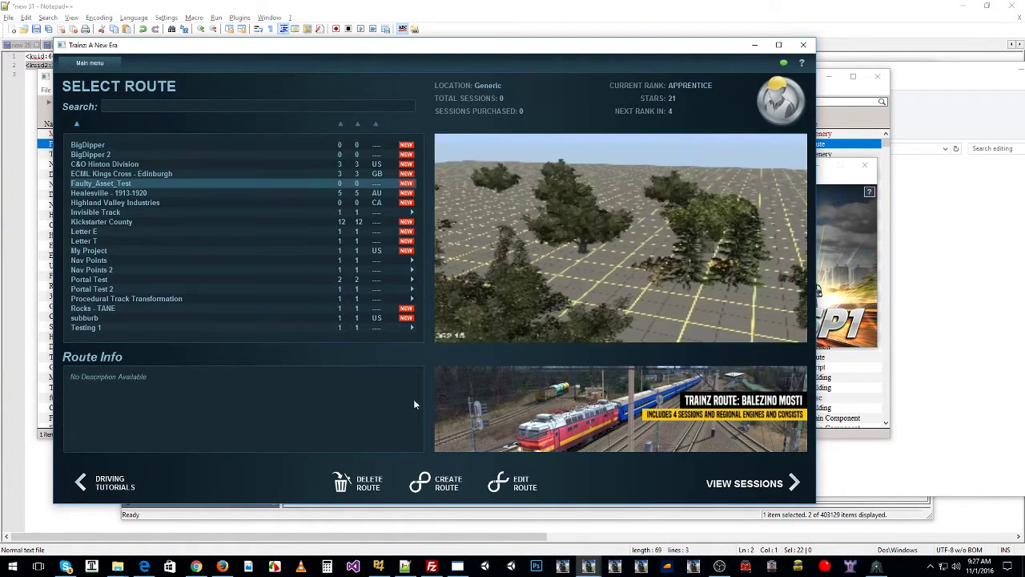
left_click(513, 491)
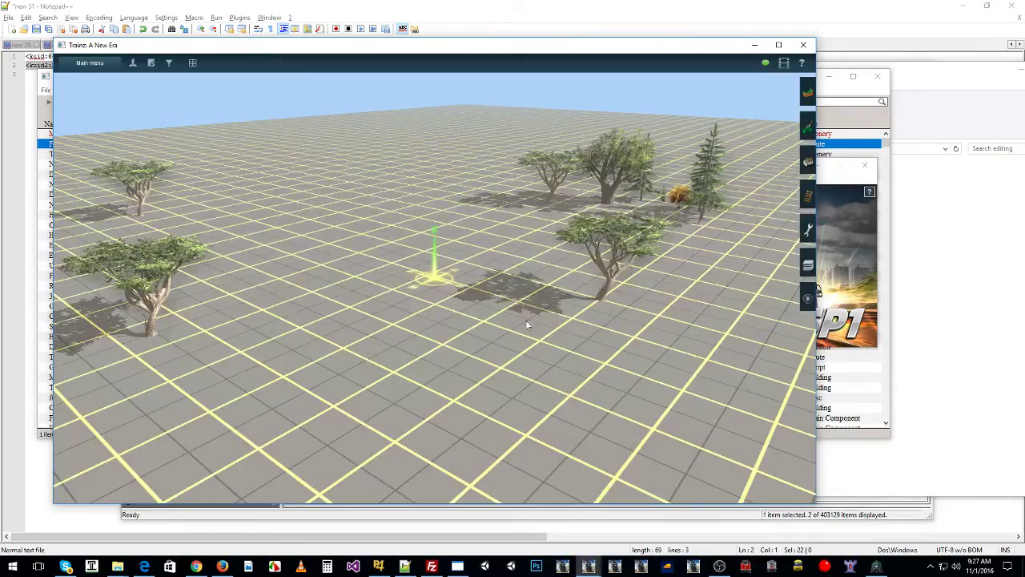
Step: Examine the trees on the Faulty_Asset_Test route, up close and from a distance, to check which ones appear
mouse_move(526, 324)
right_mouse_down()
mouse_move(597, 286)
mouse_move(559, 332)
mouse_move(278, 313)
mouse_move(356, 216)
right_mouse_up()
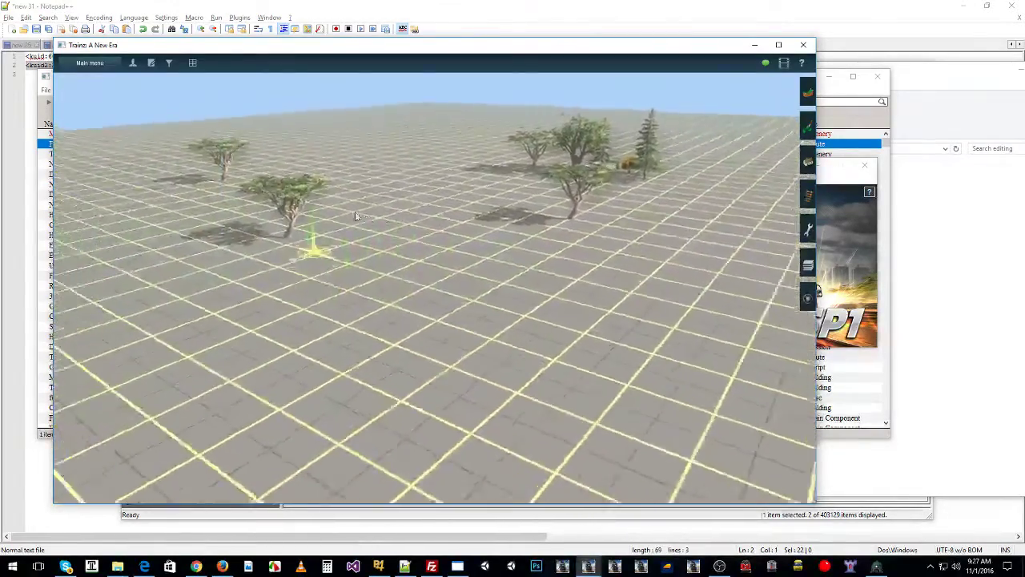
right_click(357, 216)
right_click(716, 350)
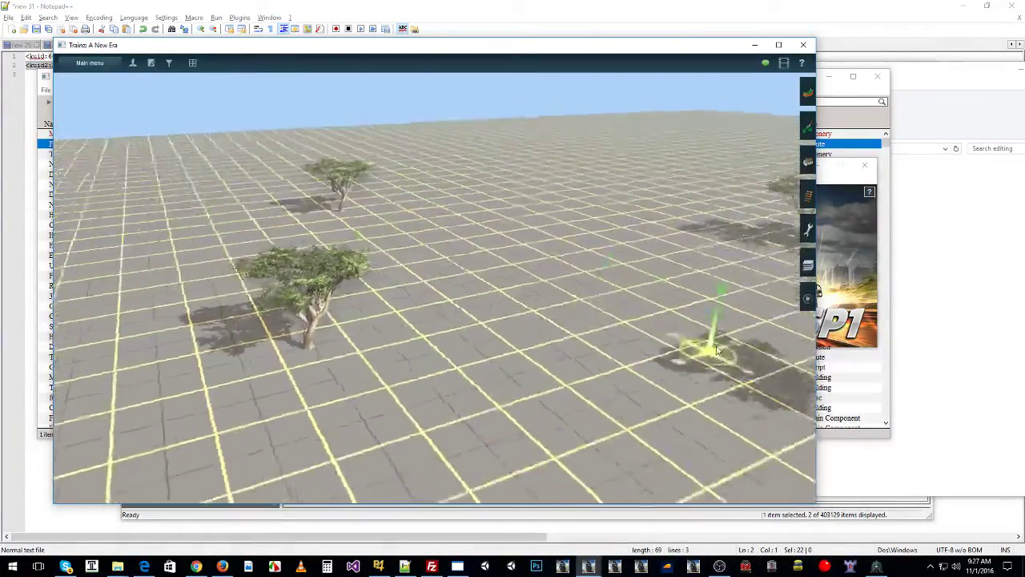
mouse_move(719, 350)
right_mouse_down()
mouse_move(521, 268)
mouse_move(517, 237)
mouse_move(403, 238)
mouse_move(398, 228)
mouse_move(539, 232)
mouse_move(511, 259)
right_mouse_up()
scroll(400, 231, "up", 3)
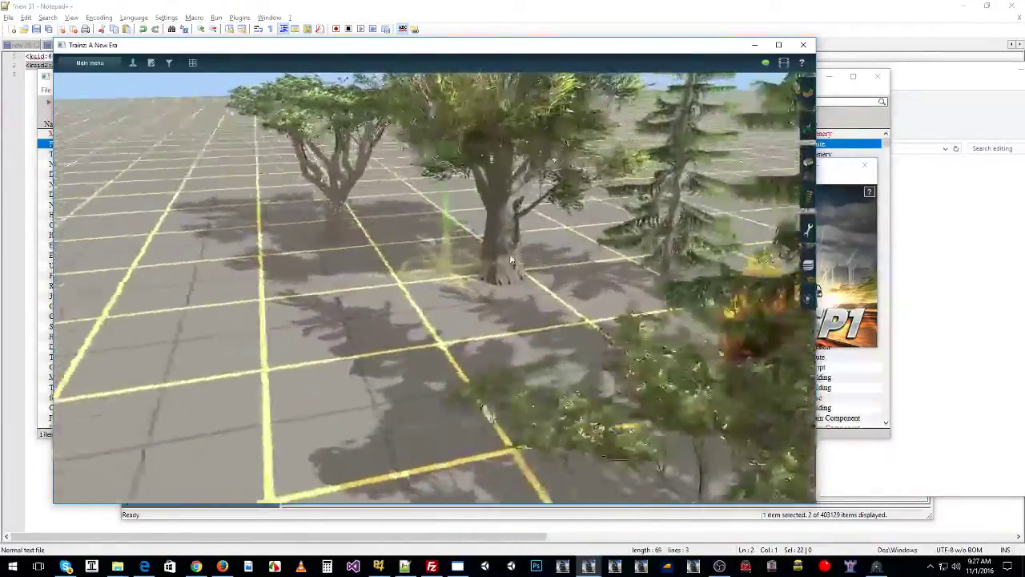
scroll(509, 256, "down", 2)
right_click(508, 304)
scroll(508, 305, "down", 3)
mouse_move(508, 305)
right_mouse_down()
mouse_move(371, 336)
mouse_move(213, 350)
mouse_move(200, 289)
mouse_move(541, 249)
mouse_move(494, 248)
right_mouse_up()
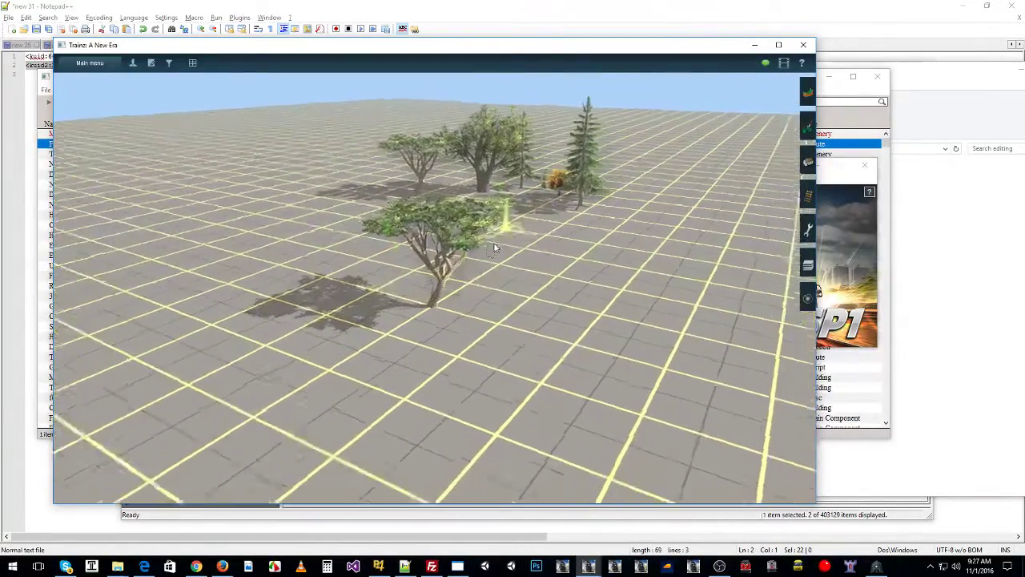
scroll(495, 249, "down", 3)
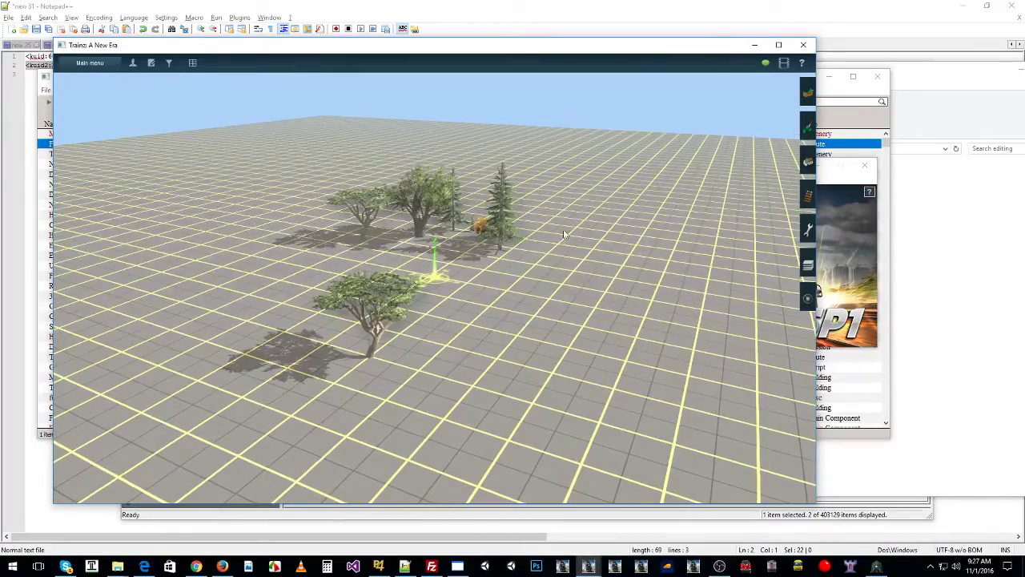
right_click_drag(212, 182, 735, 178)
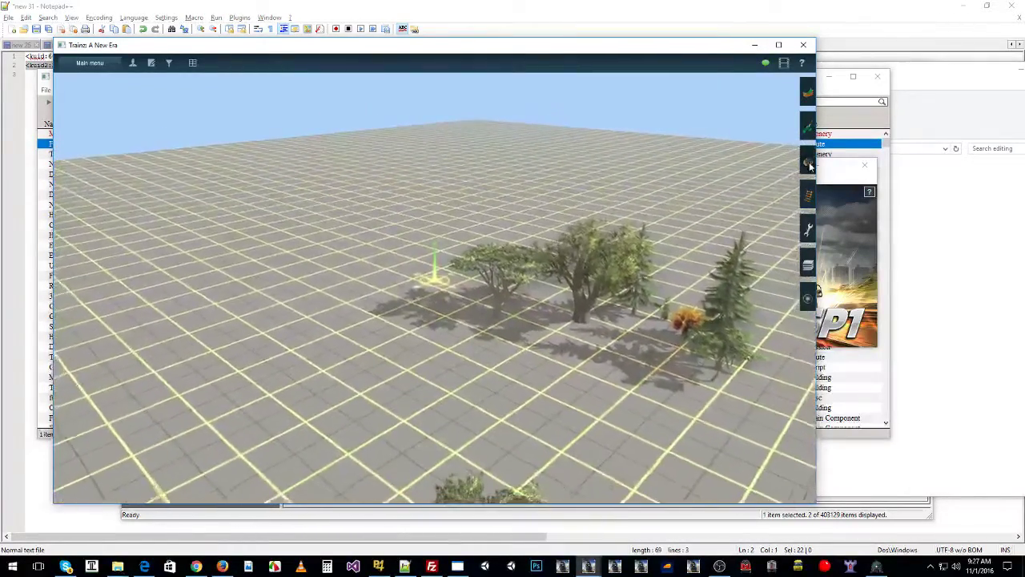
Step: Search the scenery objects for "m:" and select M: UltraTreez-Live Oak 04 (Freeware)
left_click(809, 165)
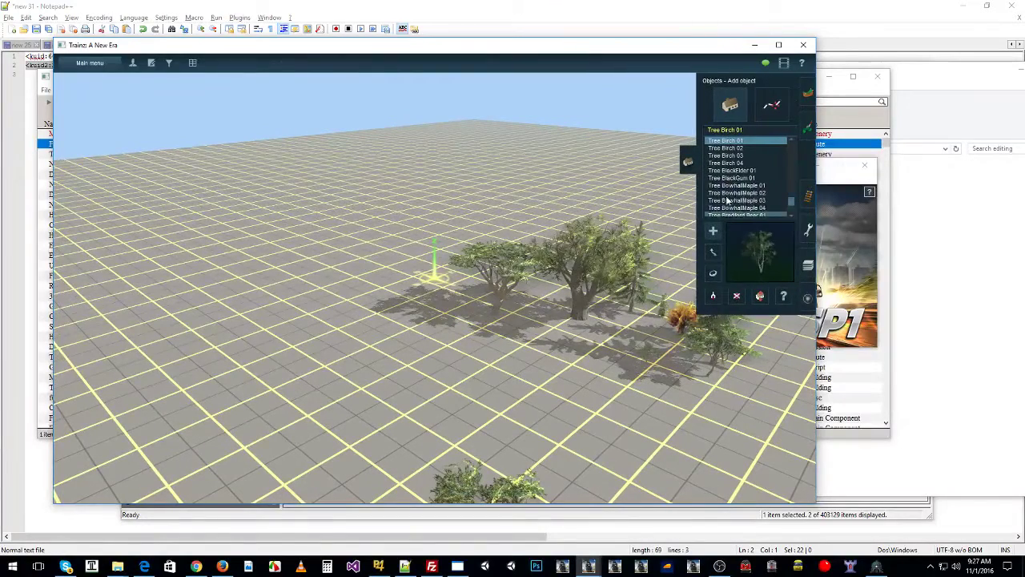
left_click(759, 132)
type("m")
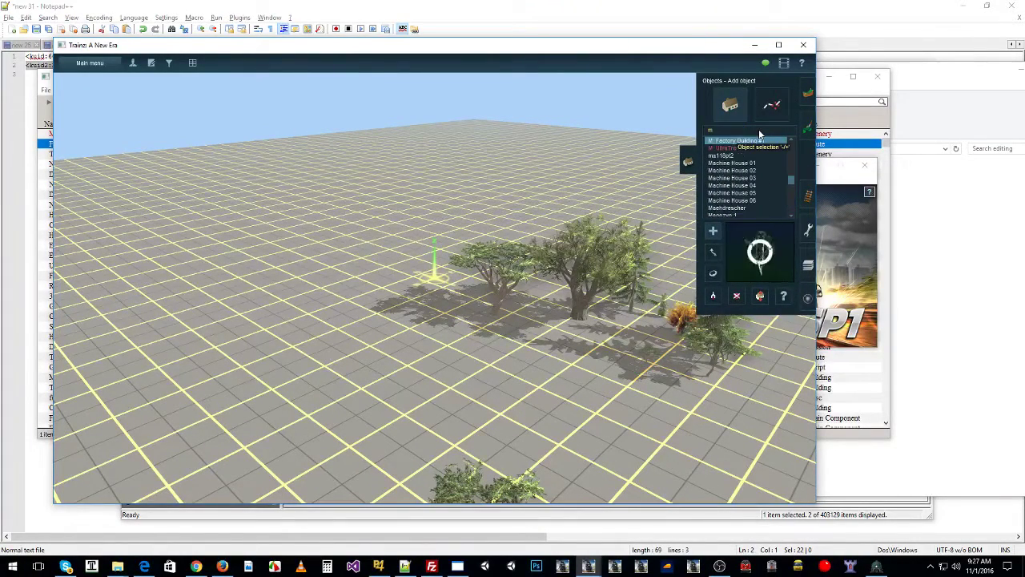
type(":")
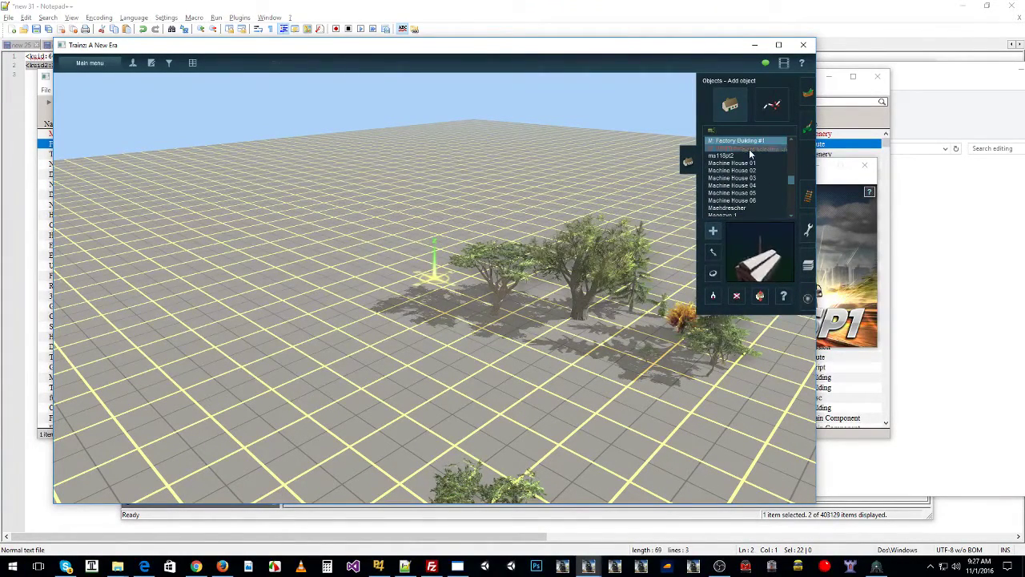
left_click(750, 148)
Step: Start a bulk asset update/replace and add M: UltraTreez-Live Oak 04 (Freeware) as the asset to update
left_click(90, 62)
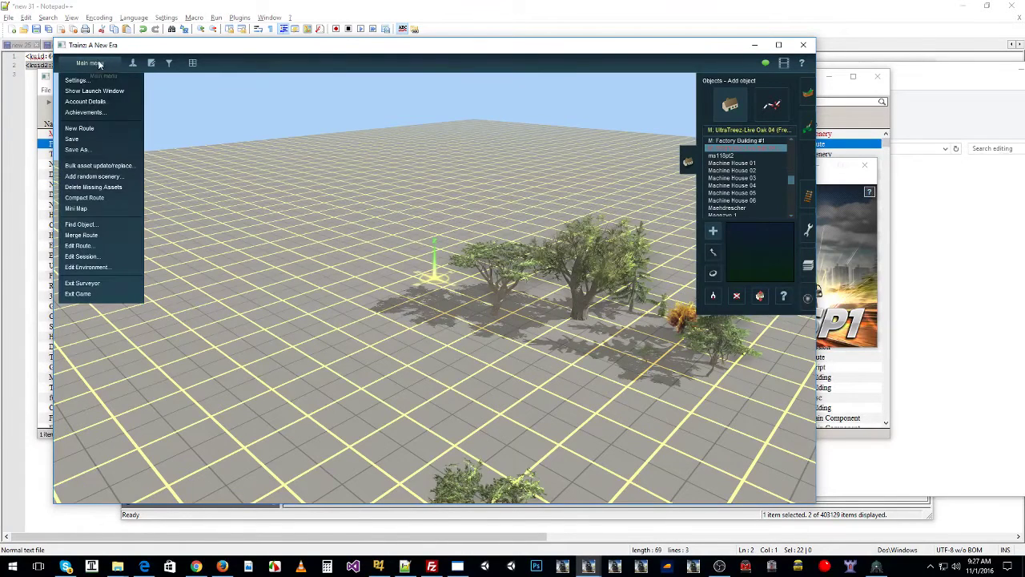
left_click(104, 167)
left_click_drag(753, 141, 171, 131)
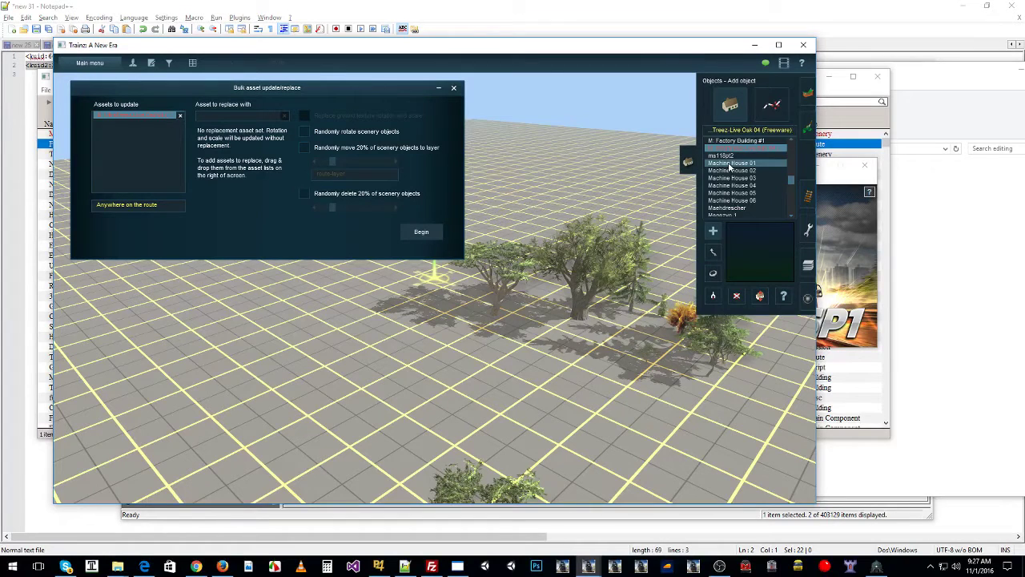
Step: Try to bulk-replace the live oak with Machine House 01 anywhere on the route, declining to continue
left_click_drag(731, 167, 250, 115)
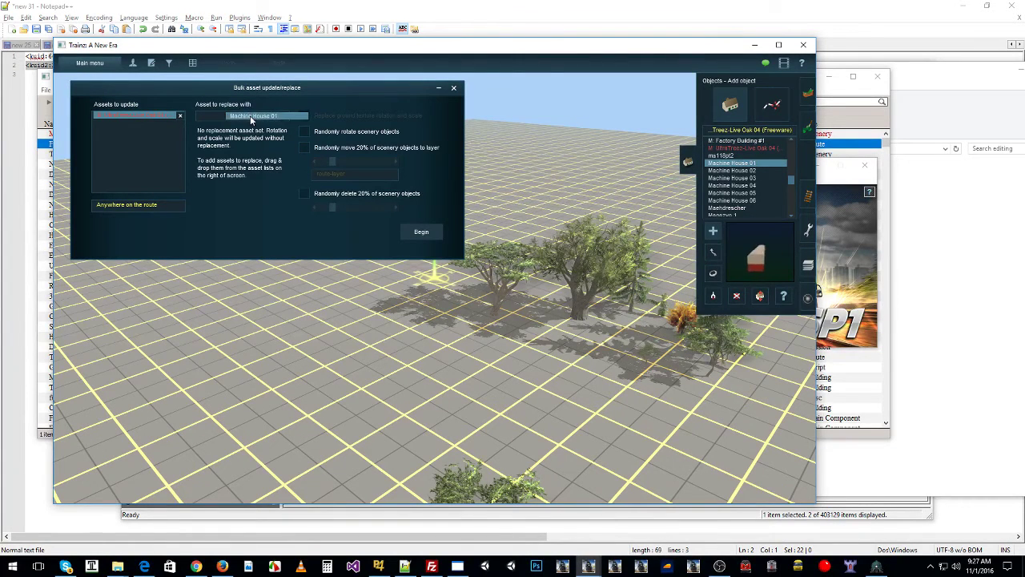
left_click(419, 232)
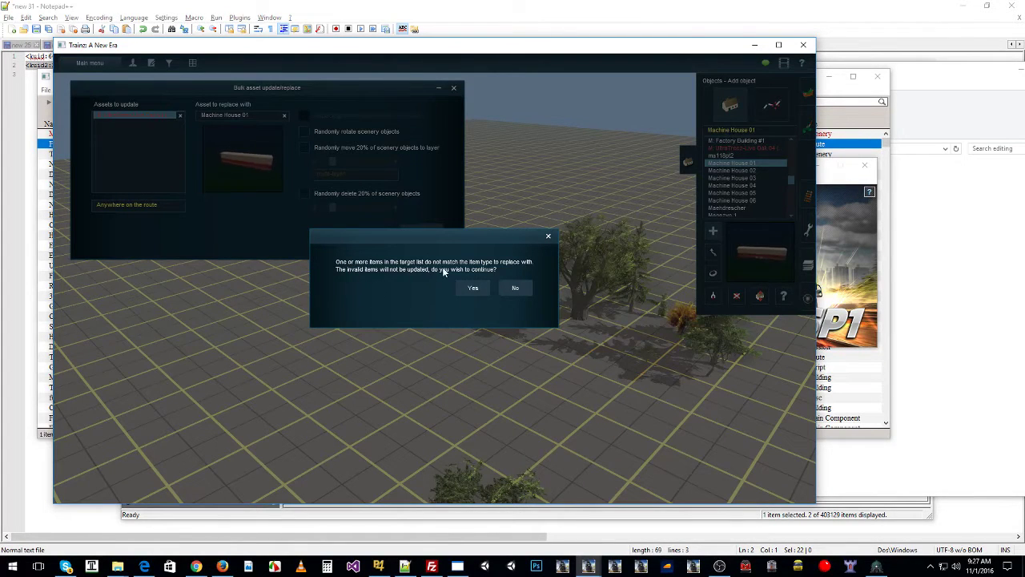
left_click(516, 290)
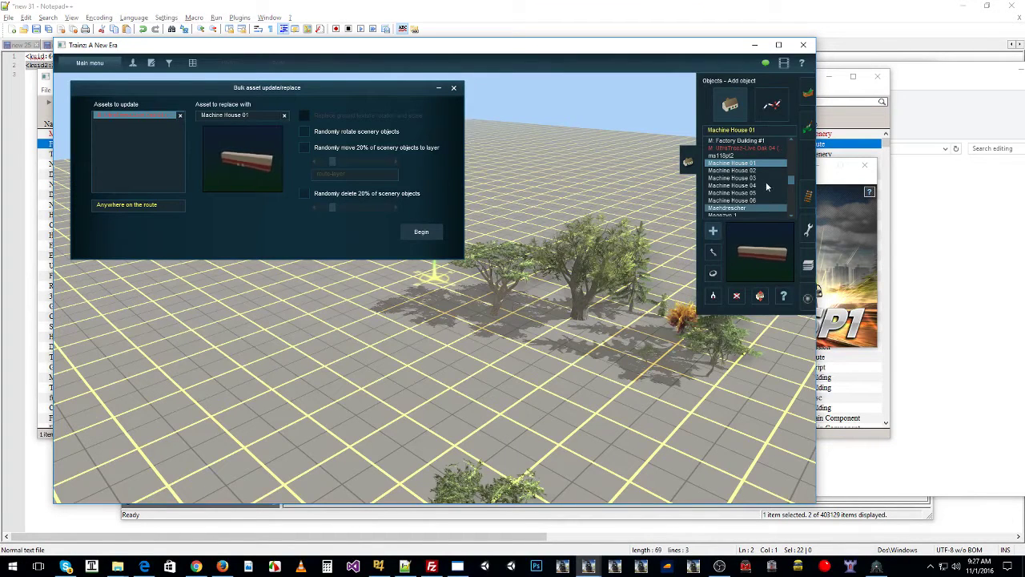
Step: Search the scenery objects for "tree" and set Tree Acacia 02 as the replacement asset in the bulk update
scroll(760, 171, "up", 1)
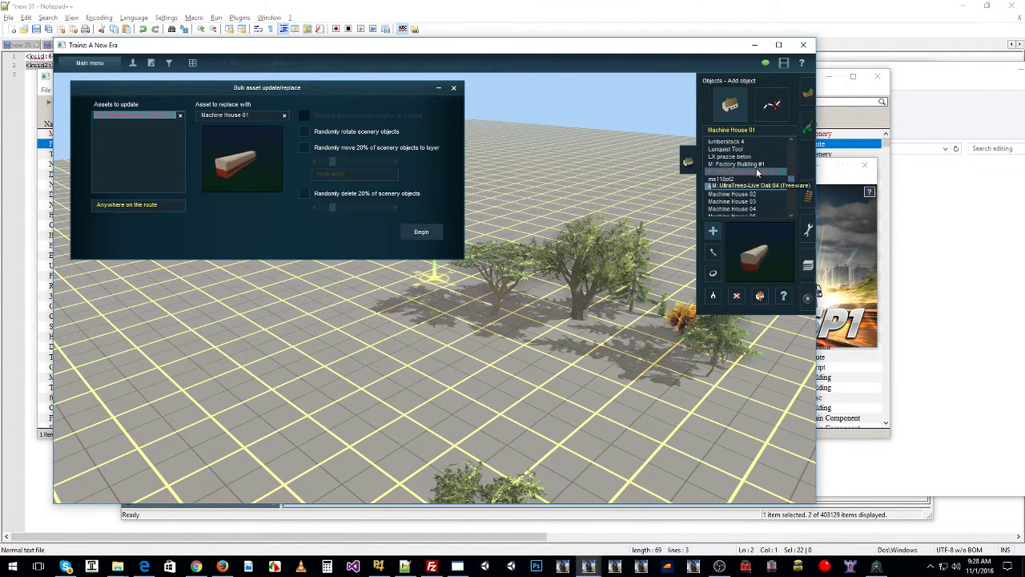
scroll(753, 160, "down", 1)
scroll(761, 168, "down", 2)
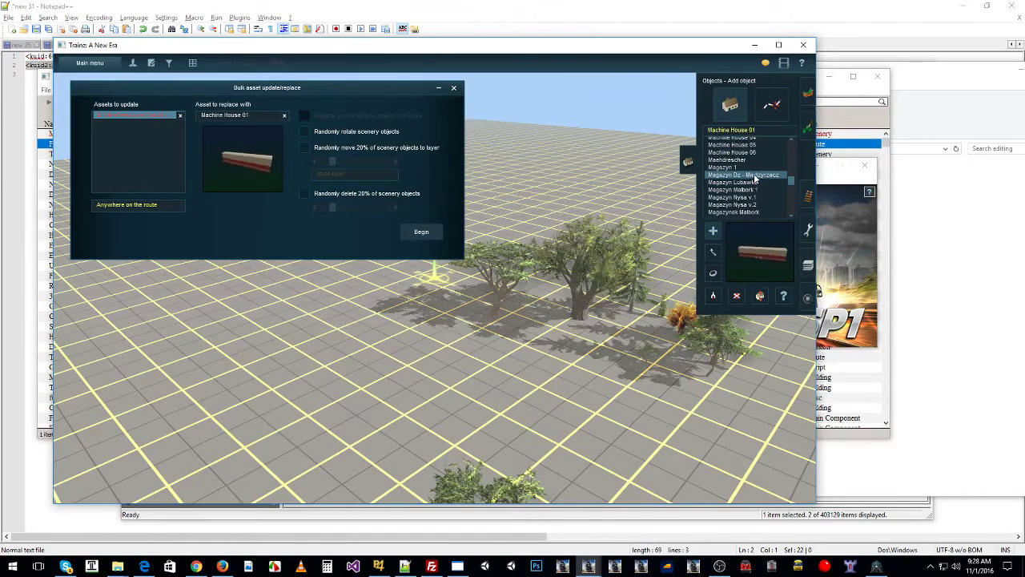
left_click_drag(791, 180, 792, 173)
left_click(771, 130)
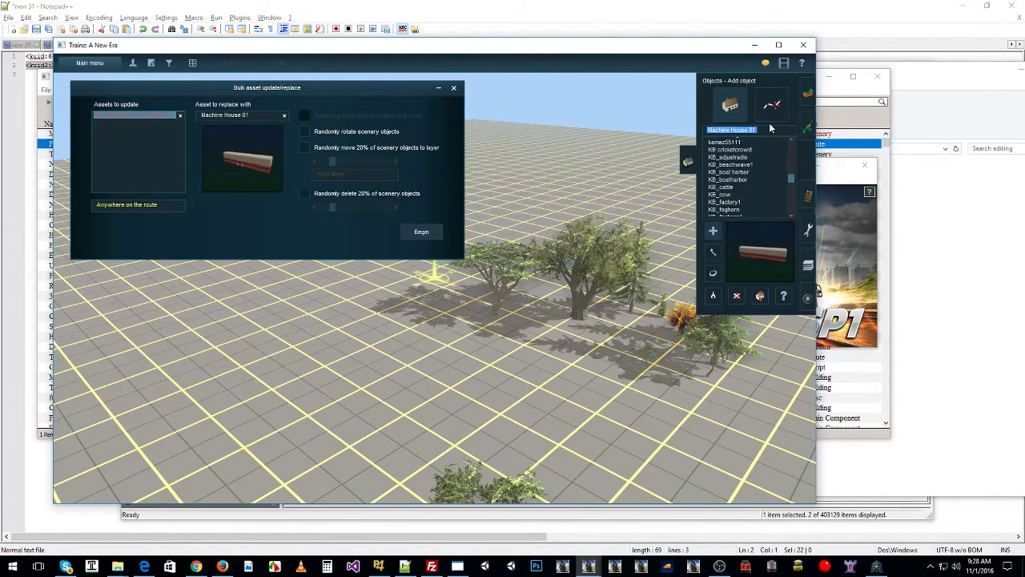
type("tree")
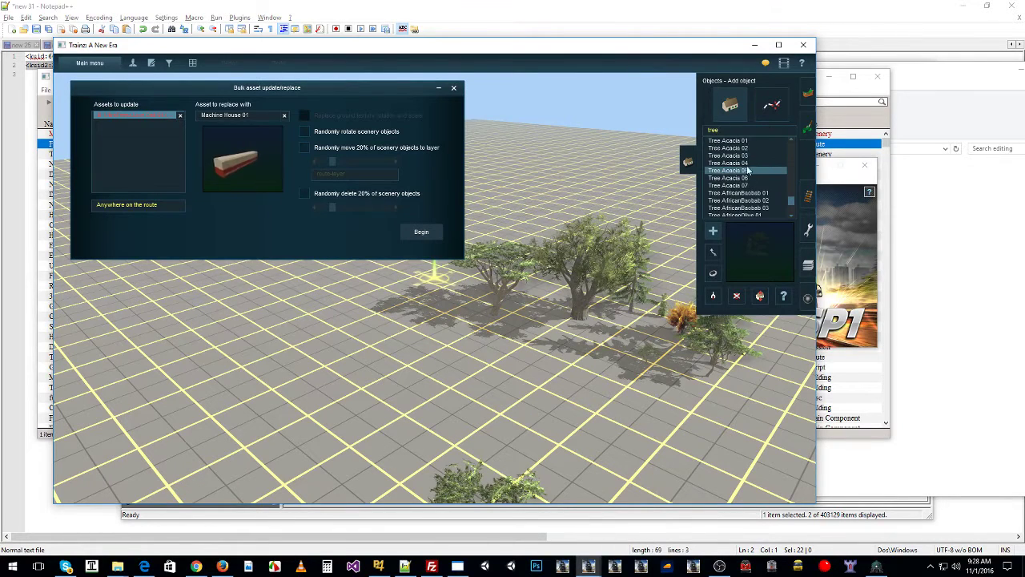
left_click_drag(746, 149, 254, 111)
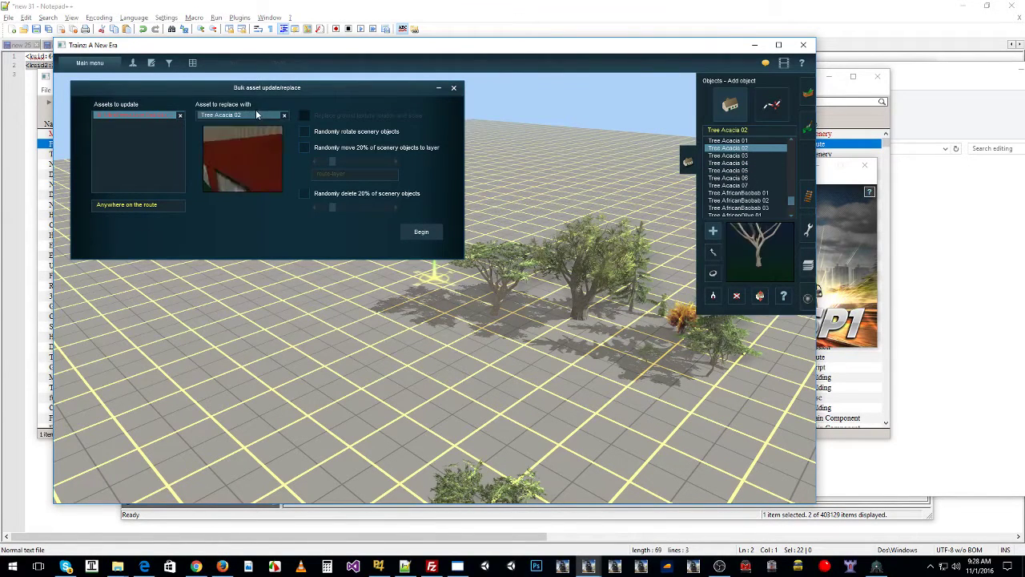
Step: Try the bulk replacement with Tree Acacia 02 anywhere on the route, agreeing to continue, and inspect the trees
left_click(419, 233)
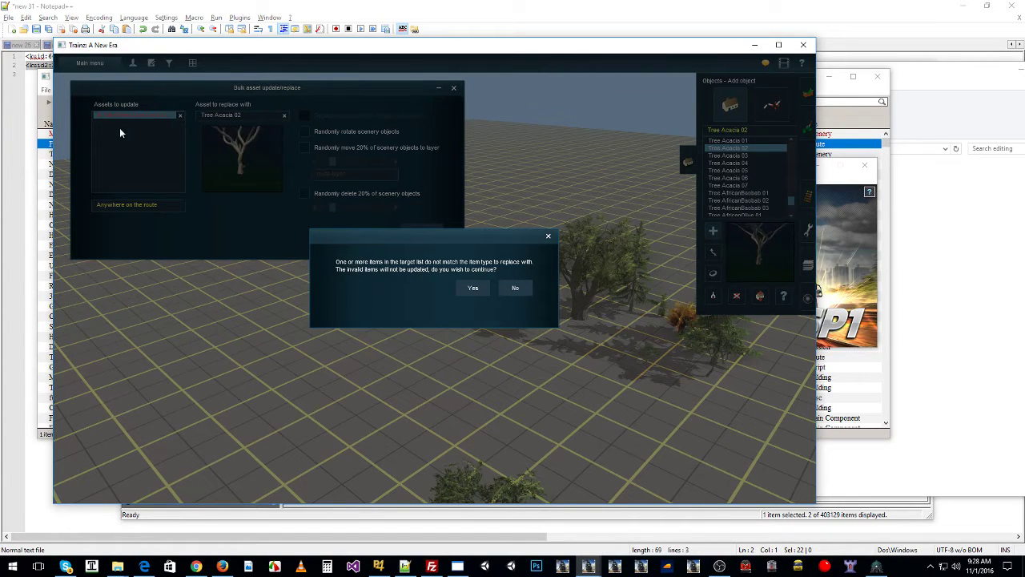
left_click(473, 288)
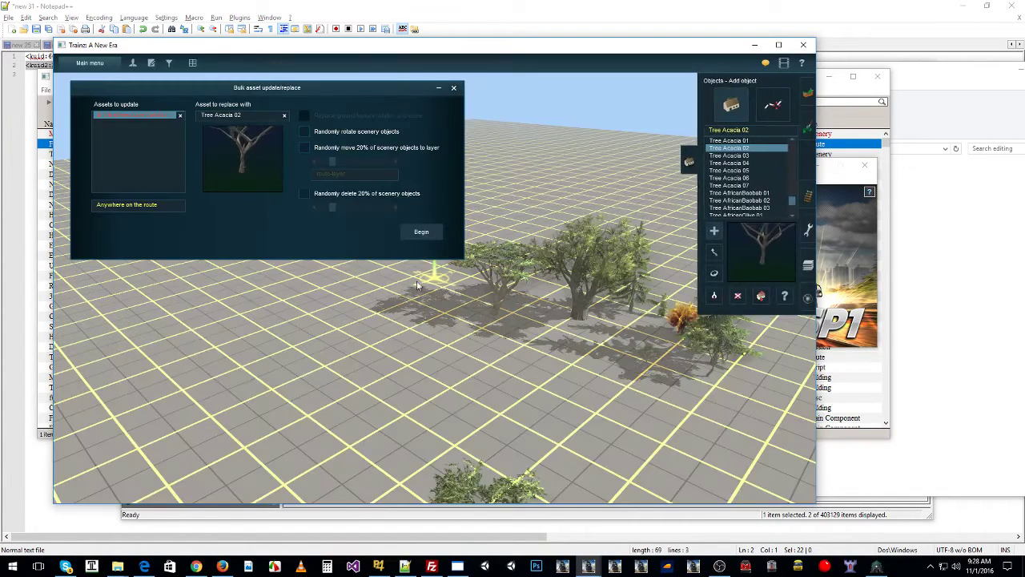
left_click(453, 87)
key("Down")
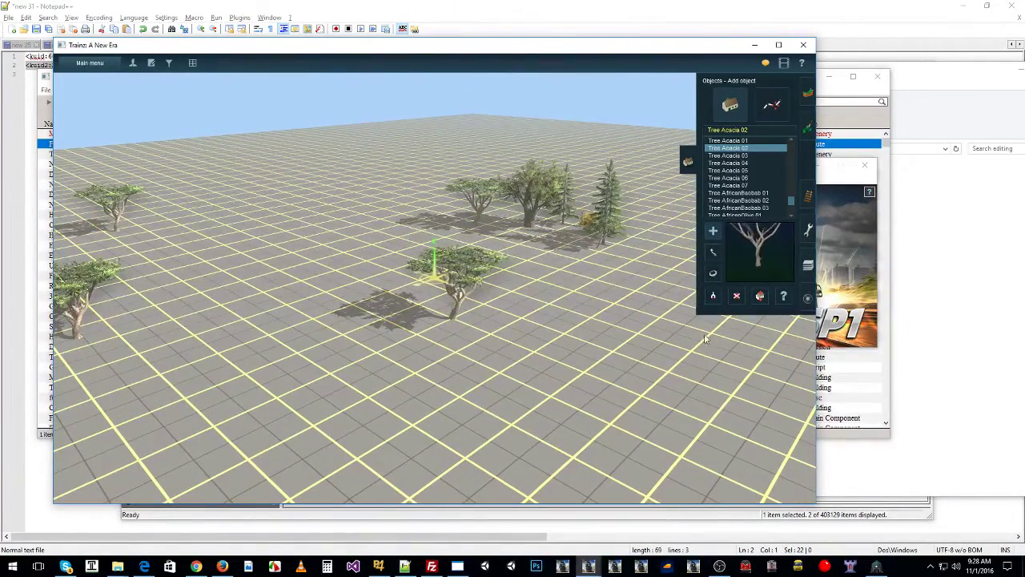
scroll(378, 257, "up", 4)
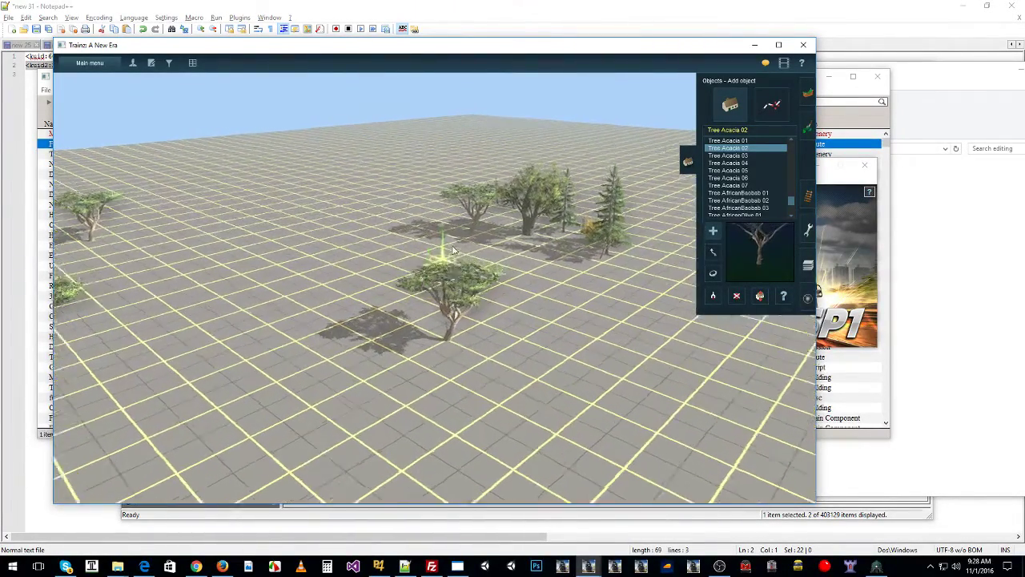
key("Left")
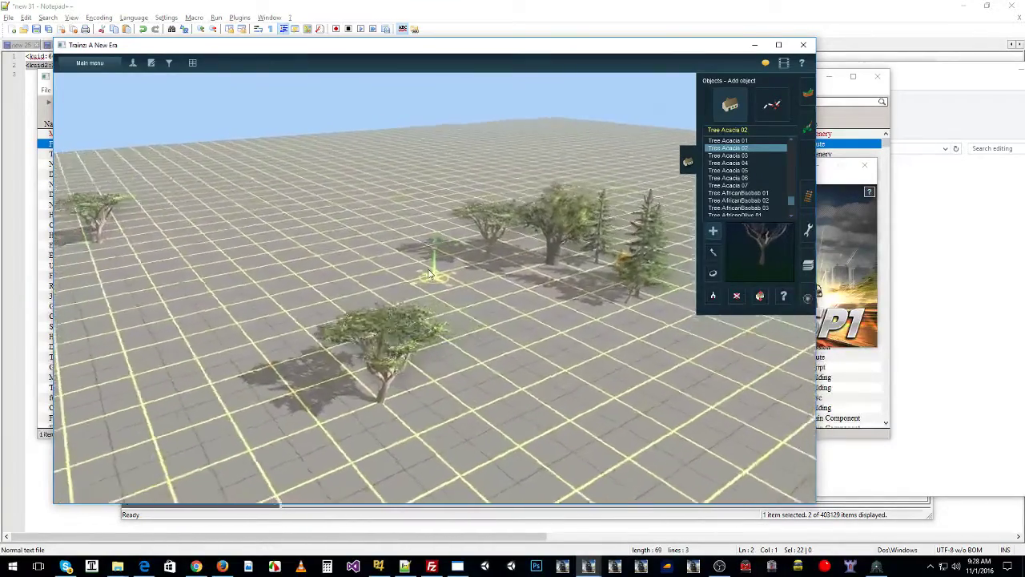
key("Right")
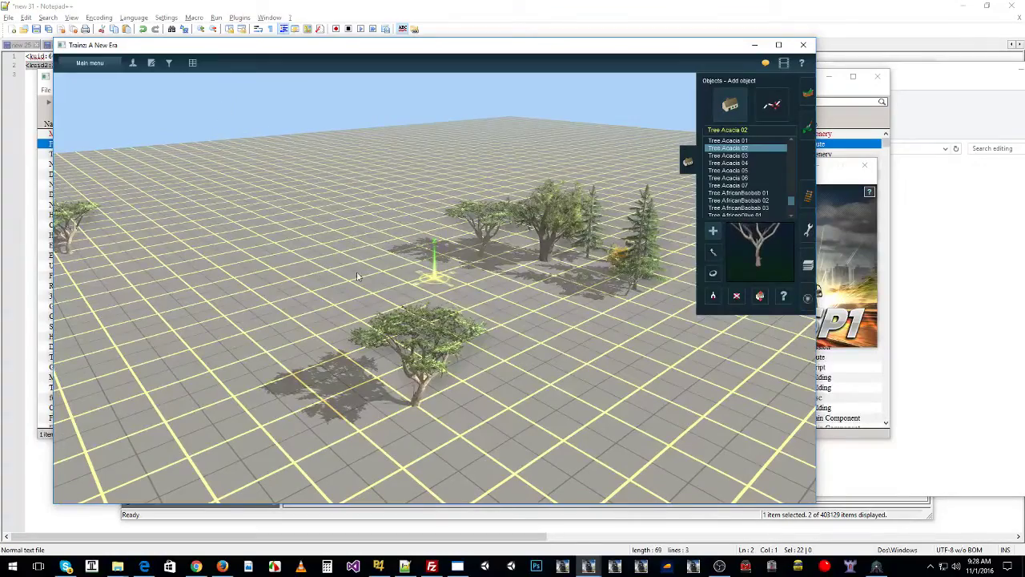
Step: Exit the game without saving the route and select M: UltraTreez-Live Oak 04 (Freeware) in the content list
left_click(89, 63)
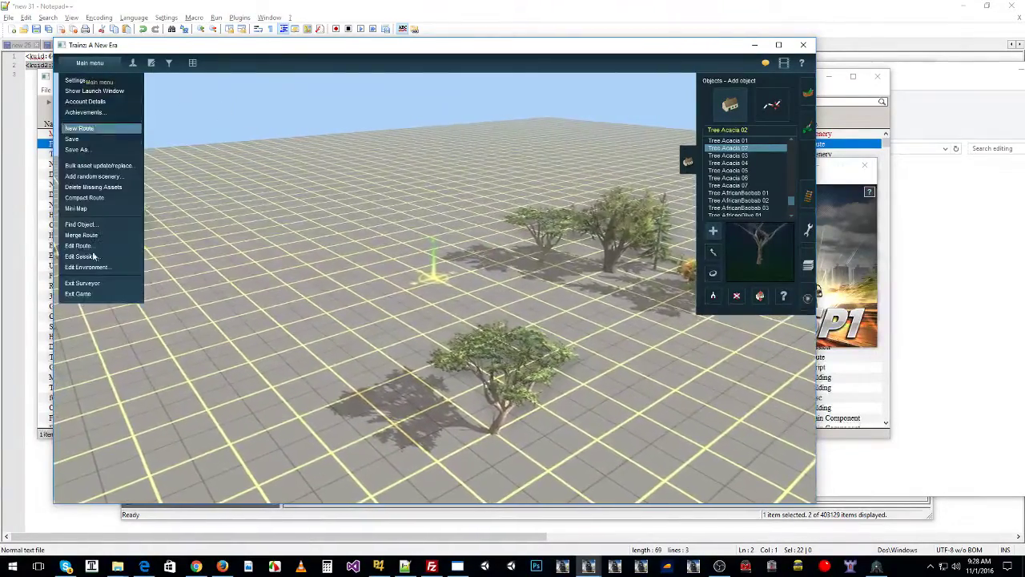
left_click(80, 294)
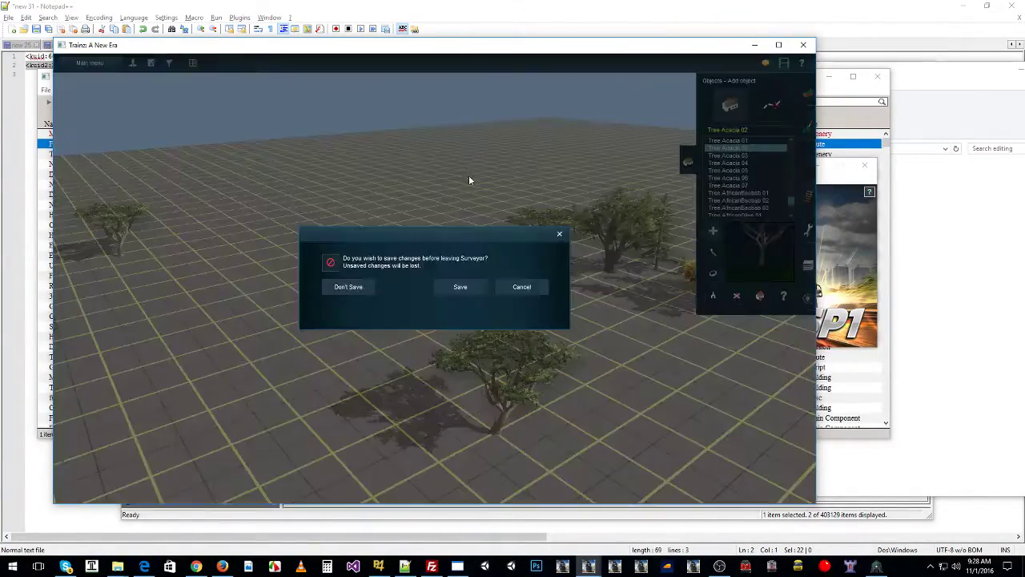
left_click(346, 287)
left_click(113, 135)
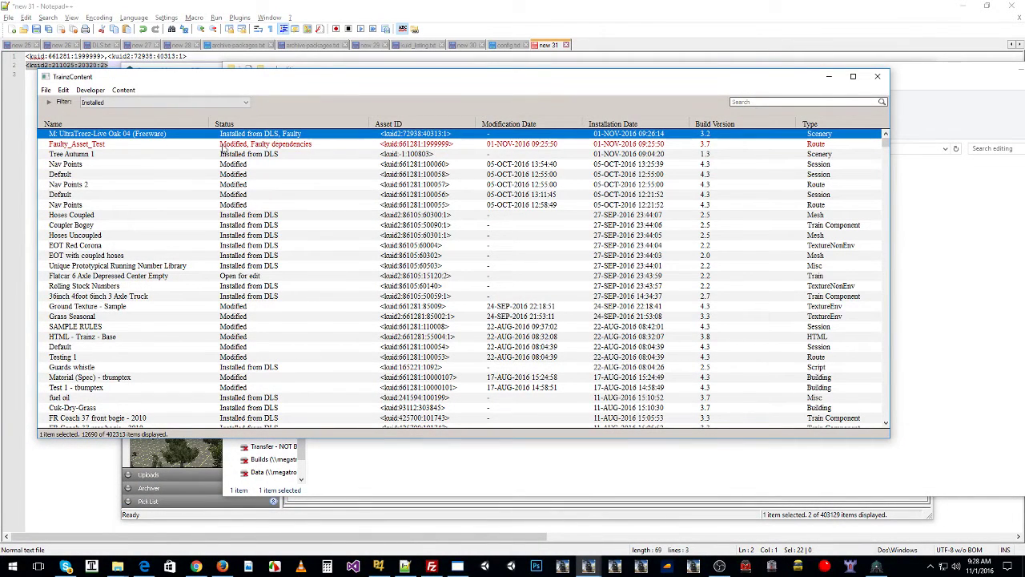
Step: Copy <kuid2:211025:20320:2> from the new 31 note and filter a separate content list by that asset KUID
left_click(90, 66)
left_click_drag(109, 65, 13, 69)
key("ctrl+c")
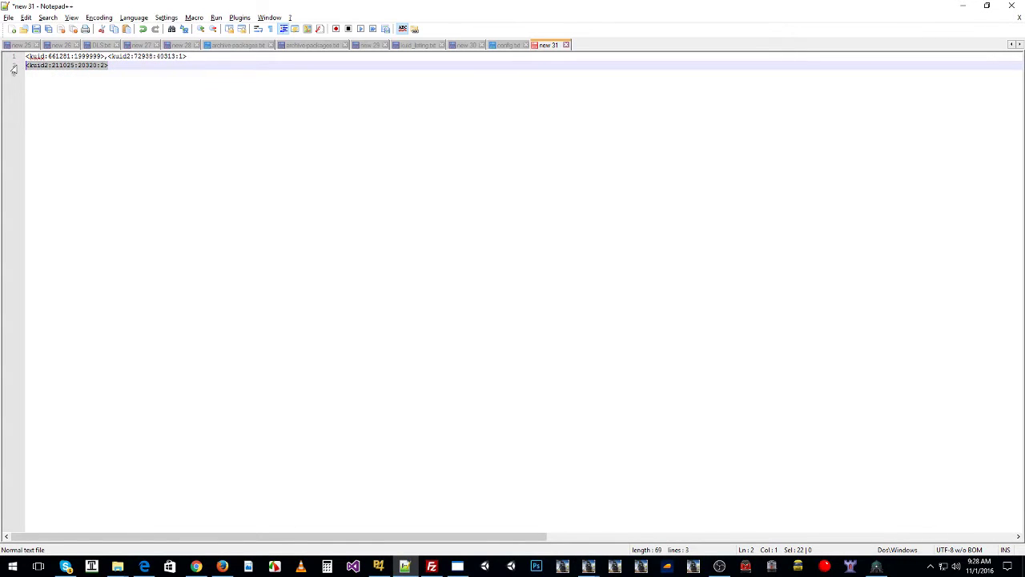
key("alt+Tab")
right_click(282, 135)
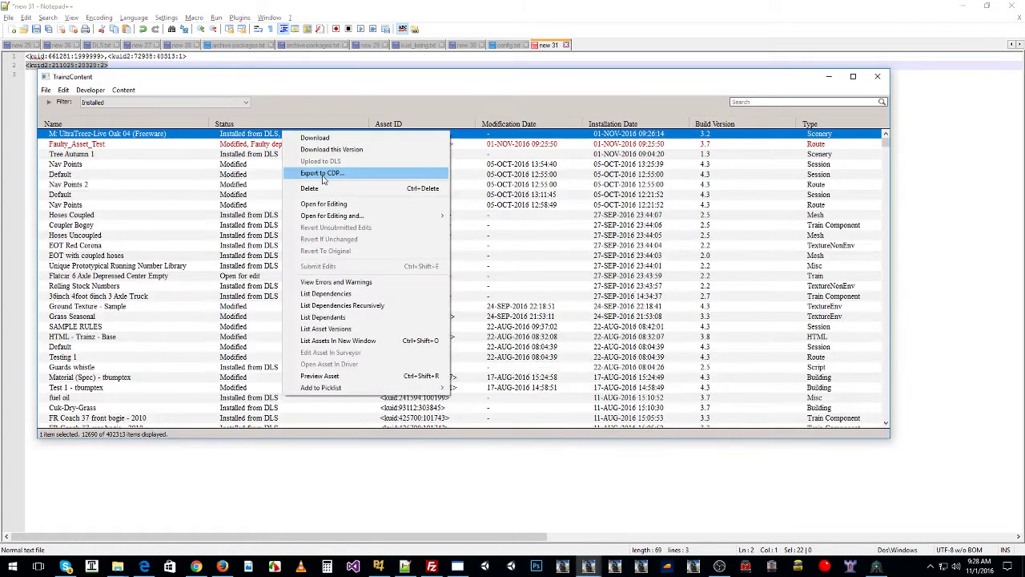
left_click(326, 345)
left_click_drag(372, 84, 200, 85)
key("ctrl+v")
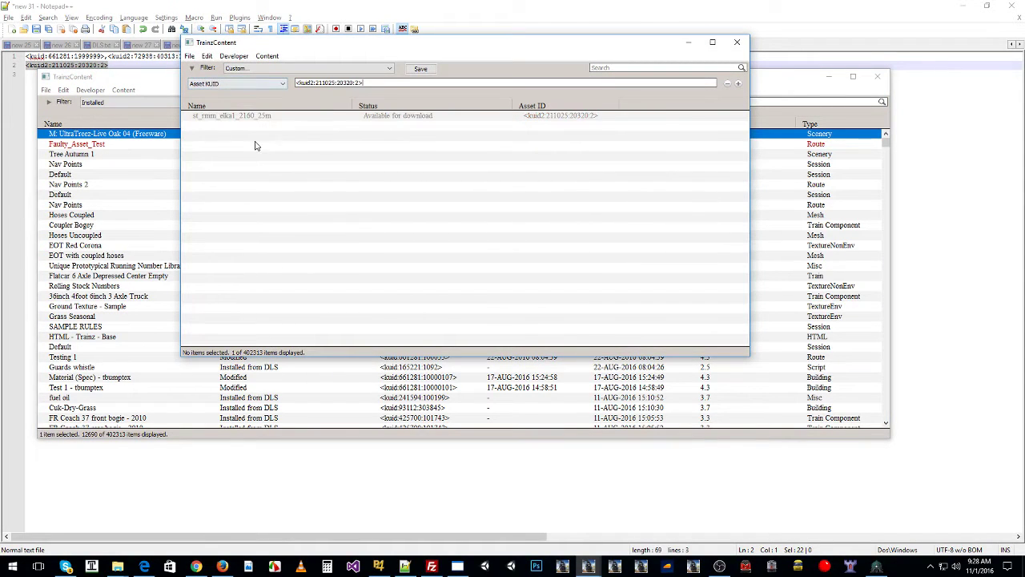
Step: Download the st_rmm_elka1_2160_25m asset and close the filtered content list
left_click(222, 118)
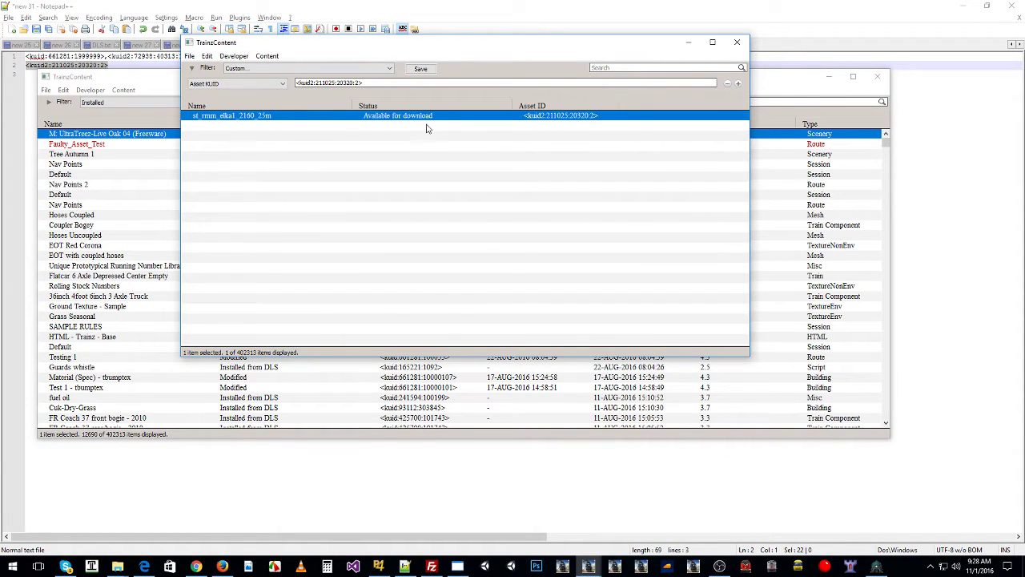
right_click(214, 121)
left_click(239, 128)
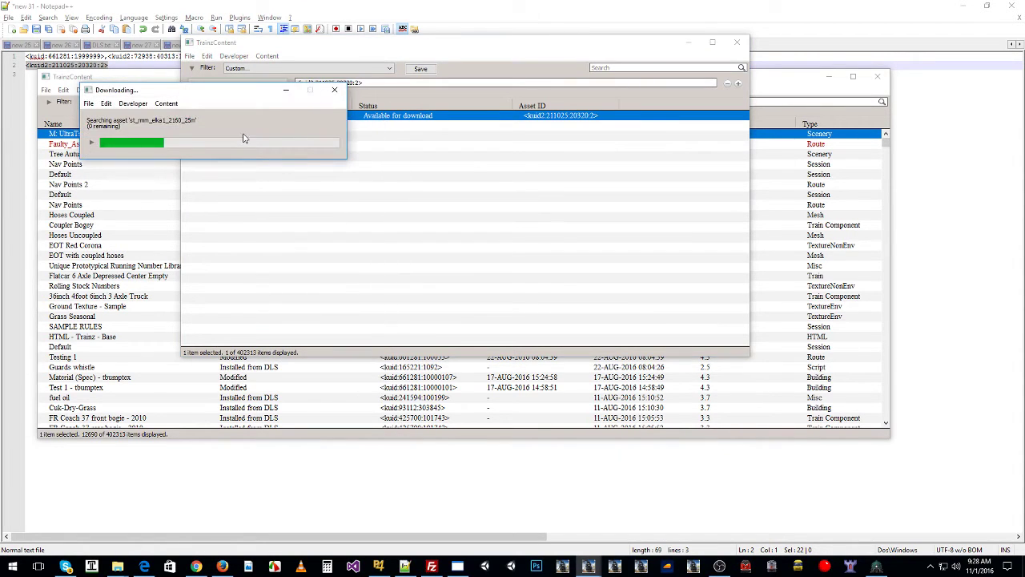
left_click_drag(228, 93, 292, 169)
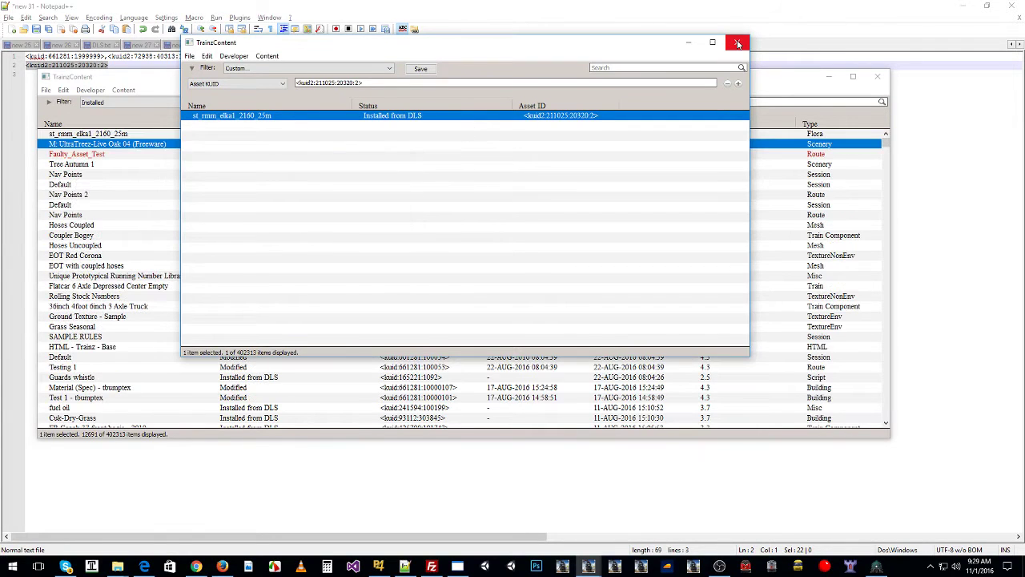
left_click(737, 44)
Step: Preview the st_rmm_elka1_2160_25m tree from different angles and close the preview
left_click(232, 136)
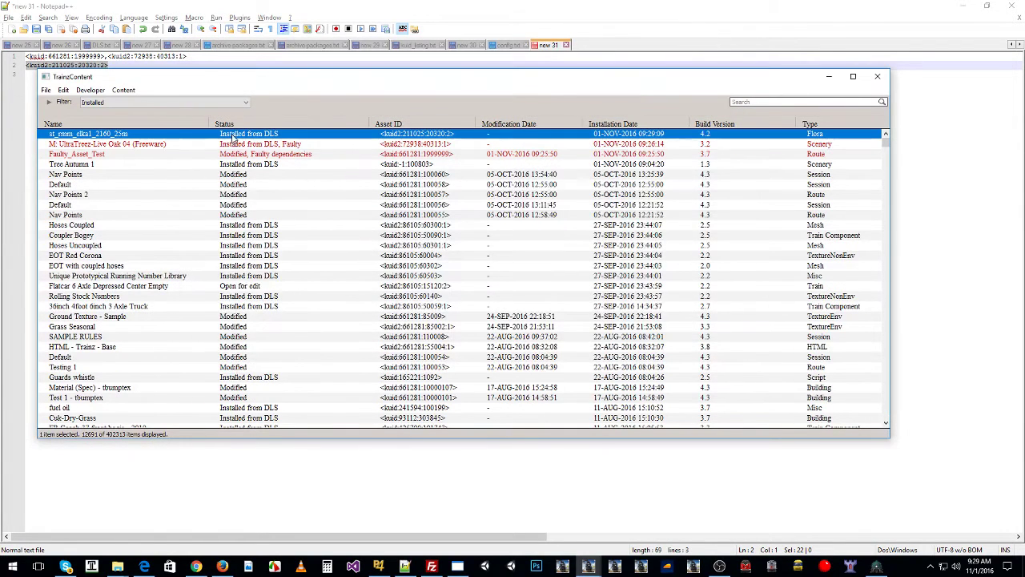
right_click(163, 133)
left_click(216, 368)
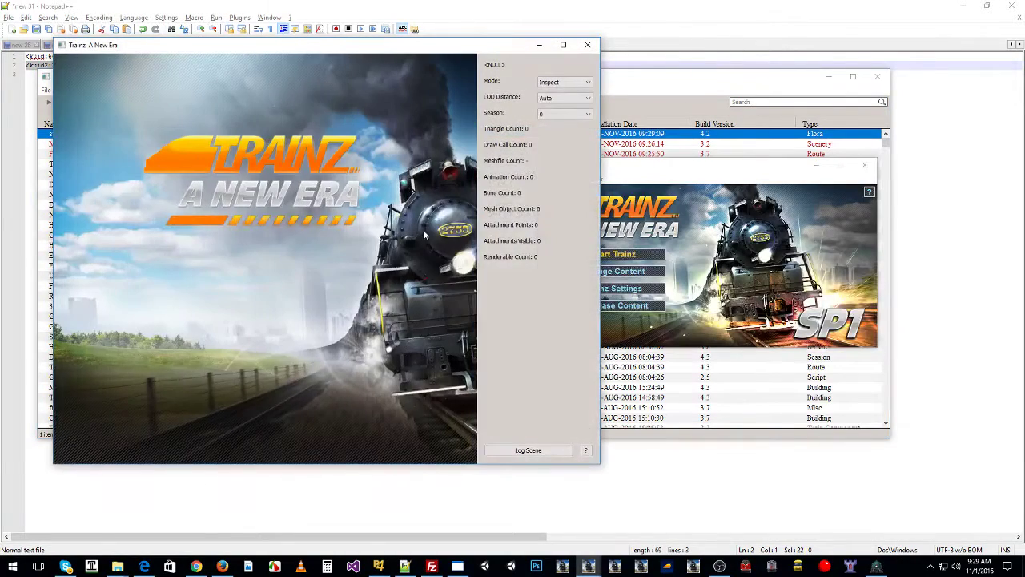
right_click_drag(378, 225, 294, 191)
scroll(295, 191, "down", 4)
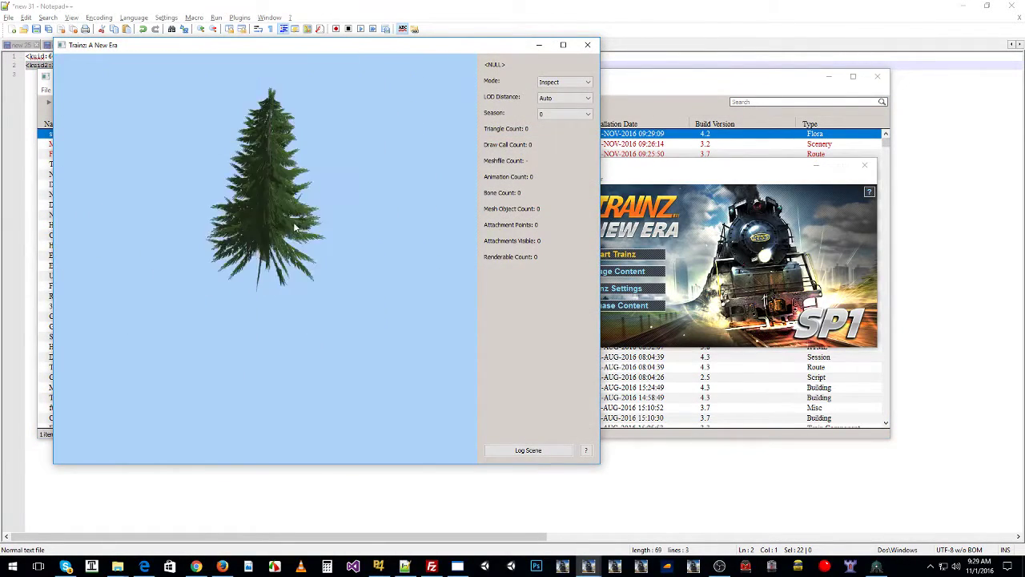
right_click_drag(264, 92, 233, 203)
left_click(587, 45)
Step: Open both st_rmm_elka1_2160_25m and M: UltraTreez-Live Oak 04 (Freeware) for editing
left_click(216, 185)
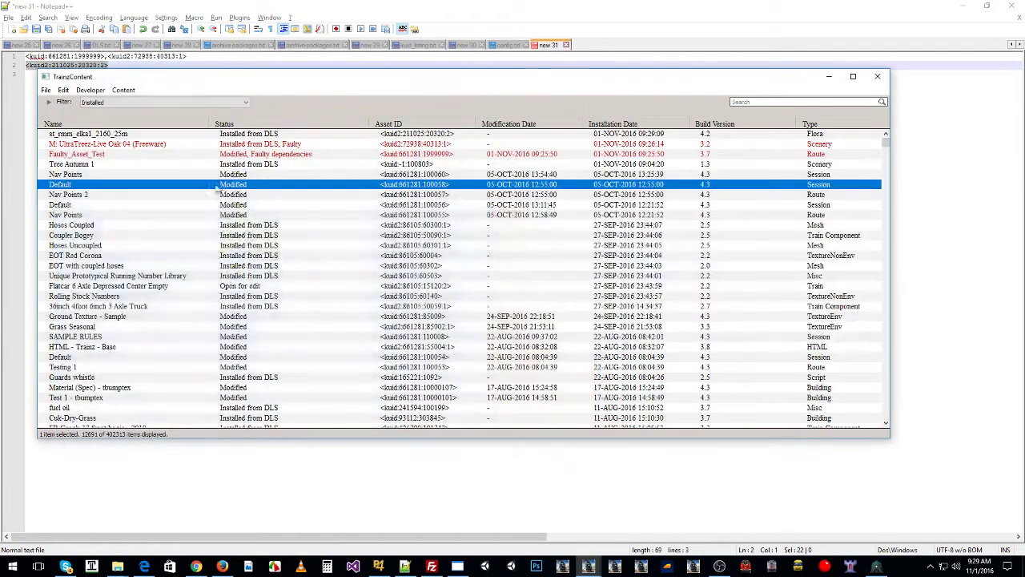
left_click(277, 134)
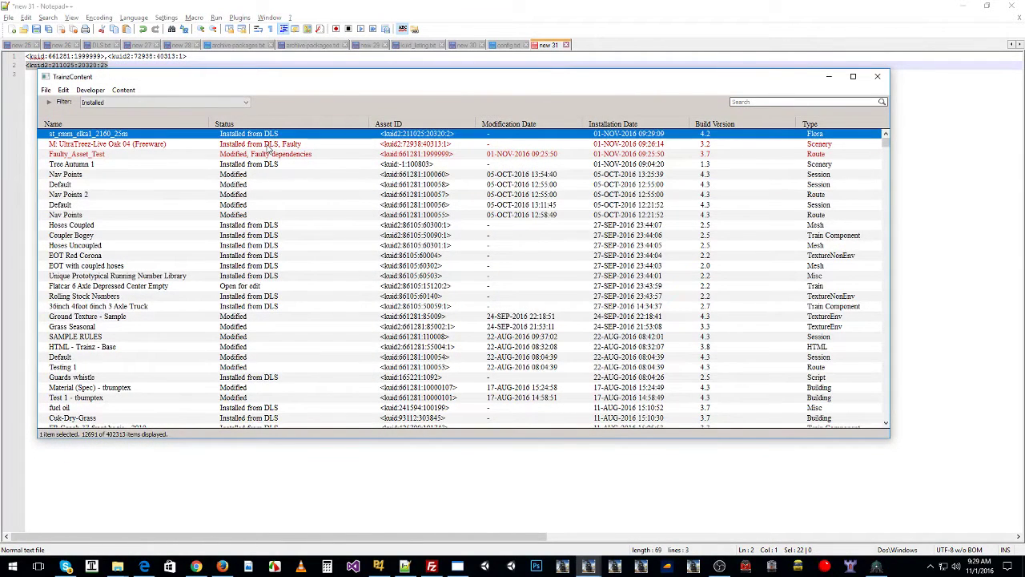
left_click(267, 144)
left_click(267, 135, "ctrl")
right_click(268, 135)
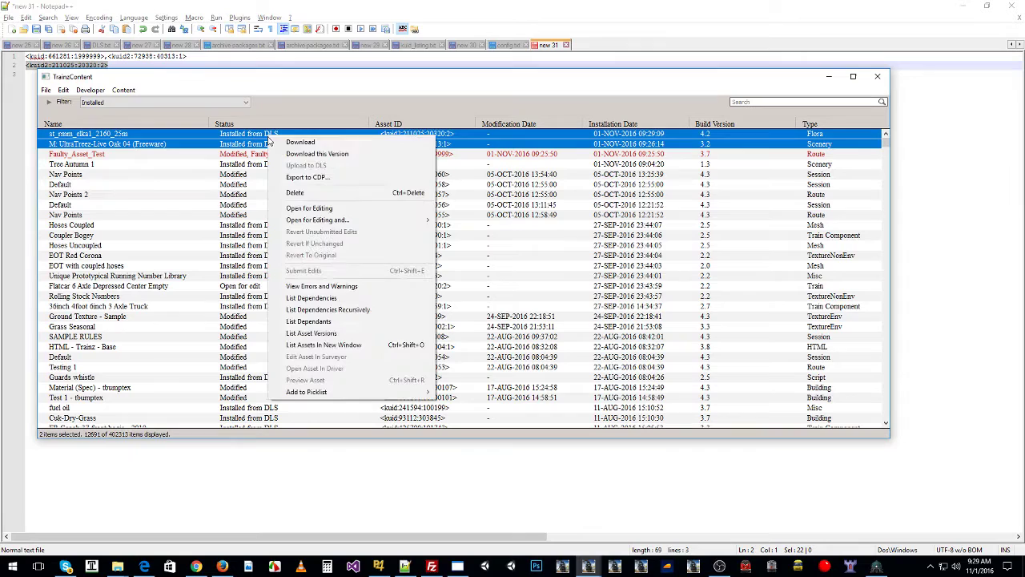
left_click(296, 209)
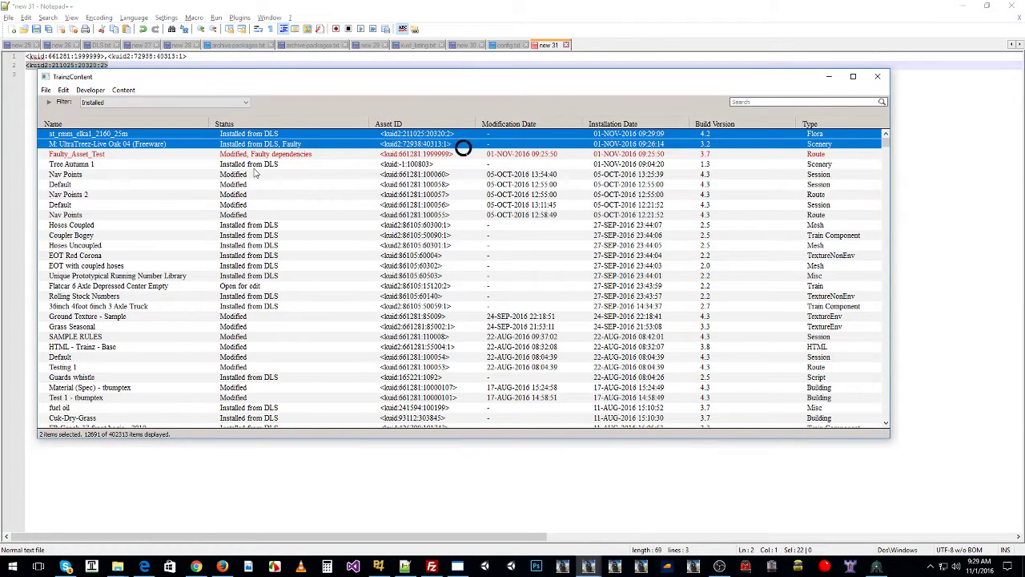
Step: Show the M: UltraTreez-Live Oak 04 editing folder in Explorer and place its window below the asset's list entry
left_click(263, 144)
right_click(263, 145)
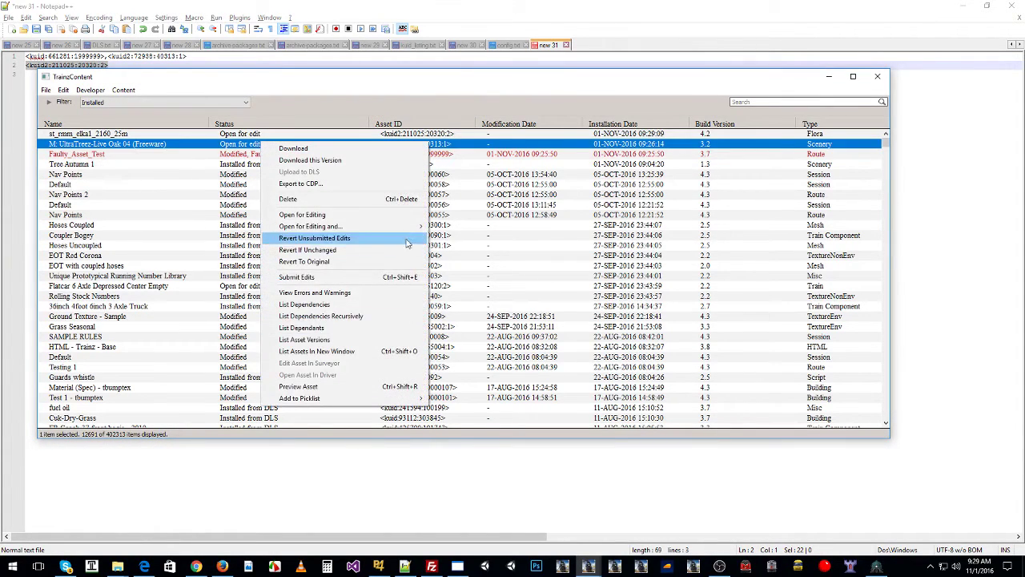
mouse_move(400, 226)
left_click(465, 225)
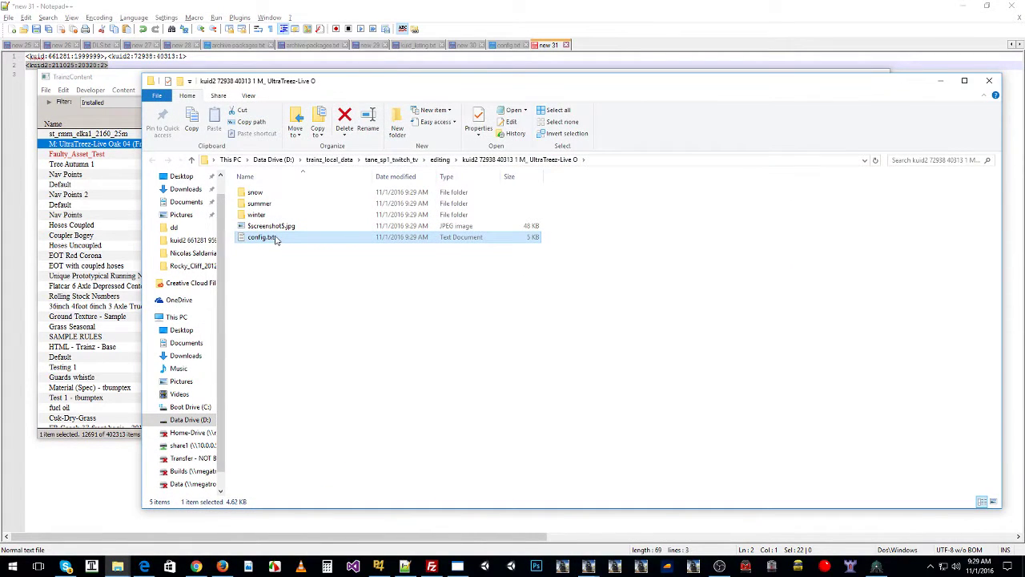
left_click_drag(390, 83, 316, 161)
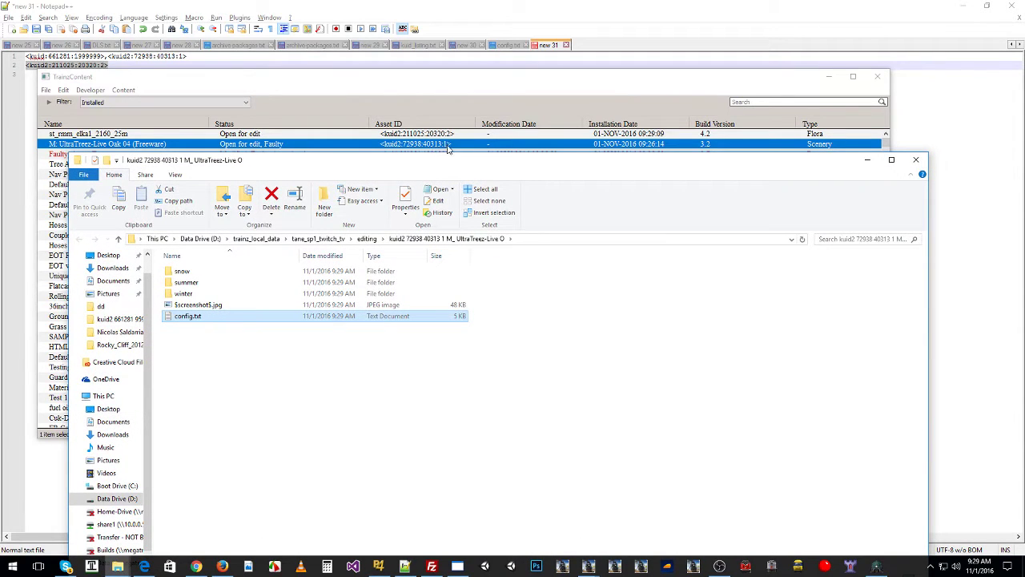
Step: Copy the live oak's KUID <kuid2:72938:40313:1> from its config.txt and close the file
double_click(210, 317)
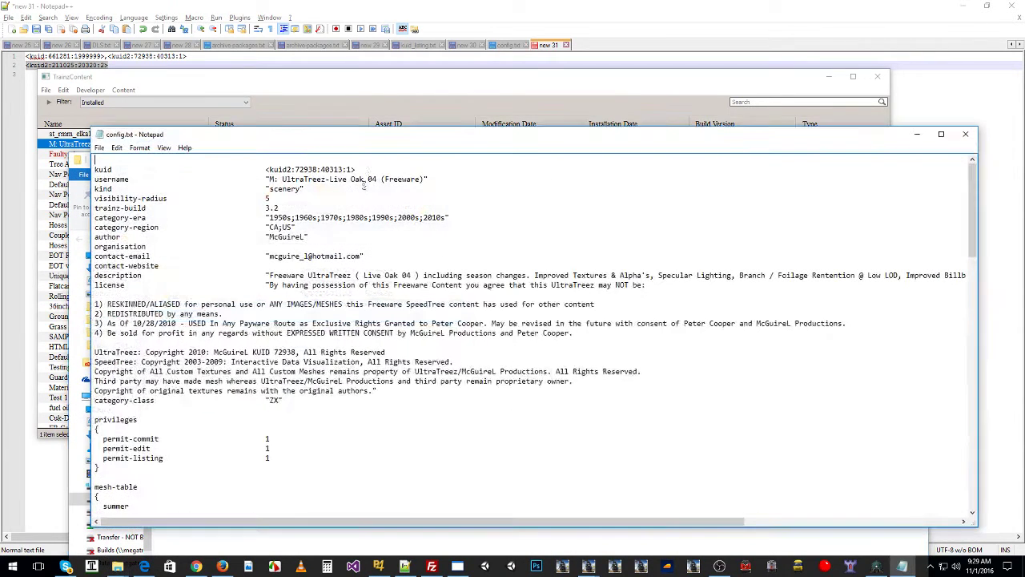
left_click_drag(355, 169, 266, 169)
key("ctrl+c")
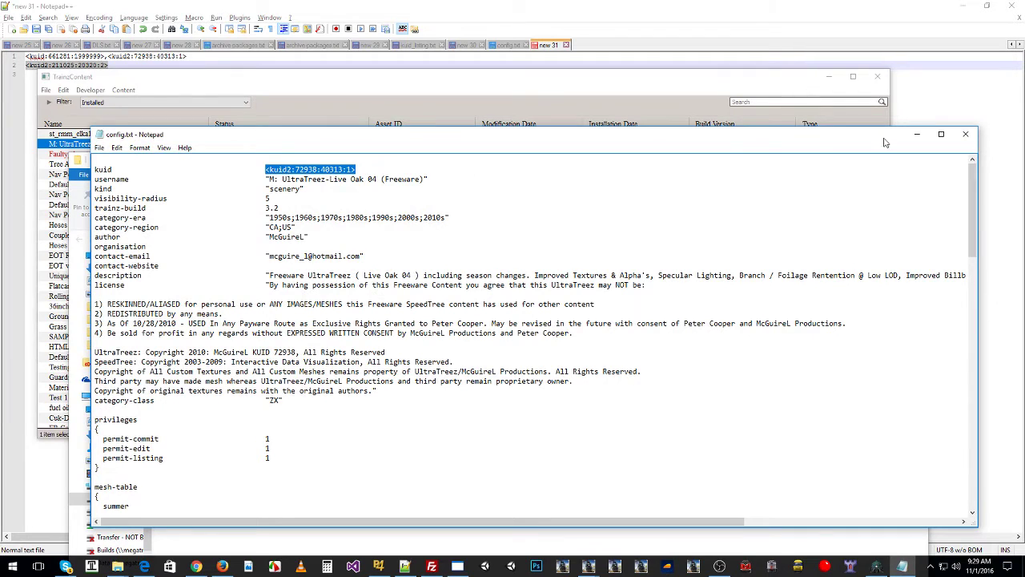
left_click(965, 133)
Step: Open the config.txt of the st_rmm_elka1_2160_25m asset from the editing folder
left_click(311, 272)
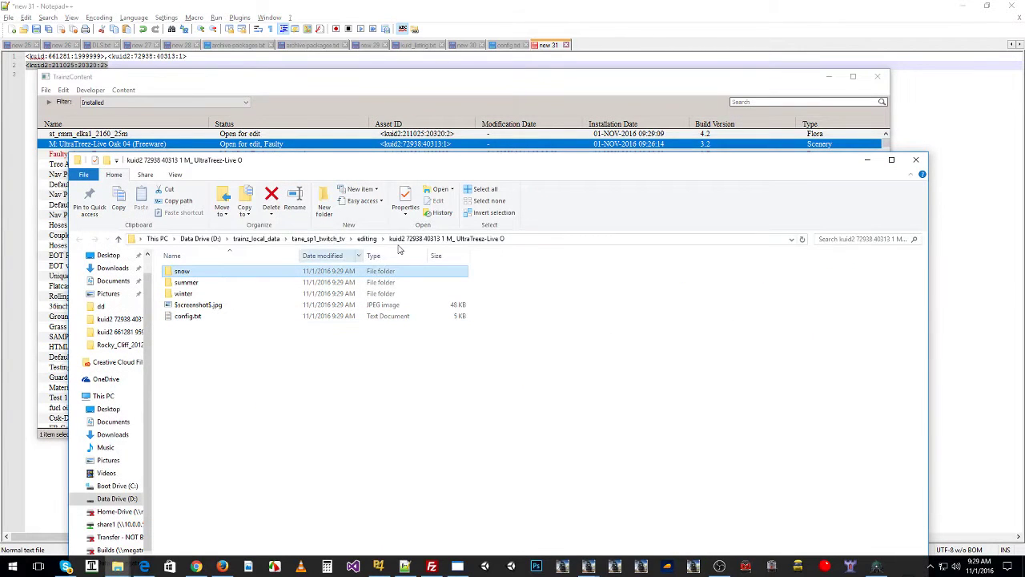
left_click(366, 239)
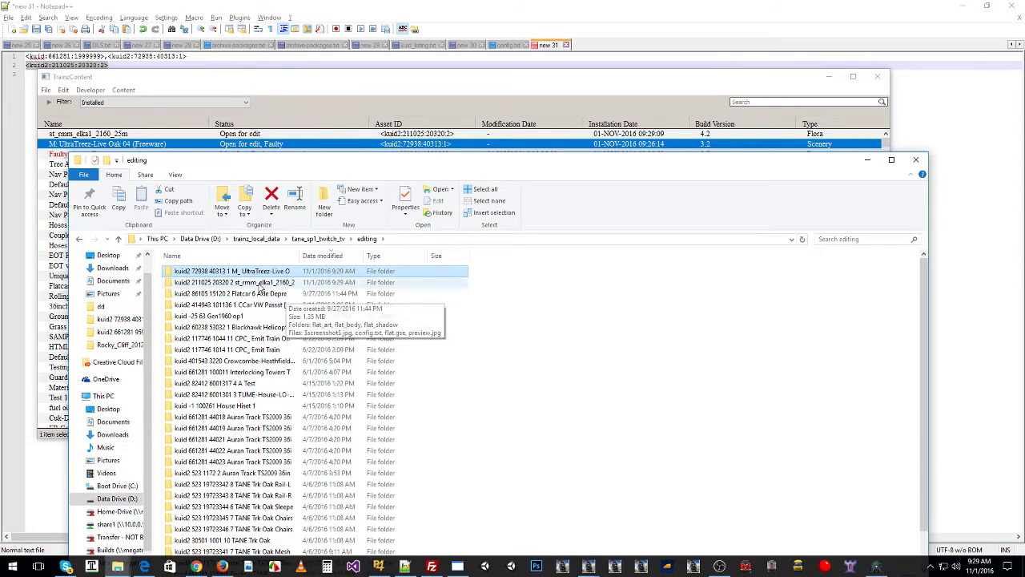
double_click(246, 282)
double_click(187, 316)
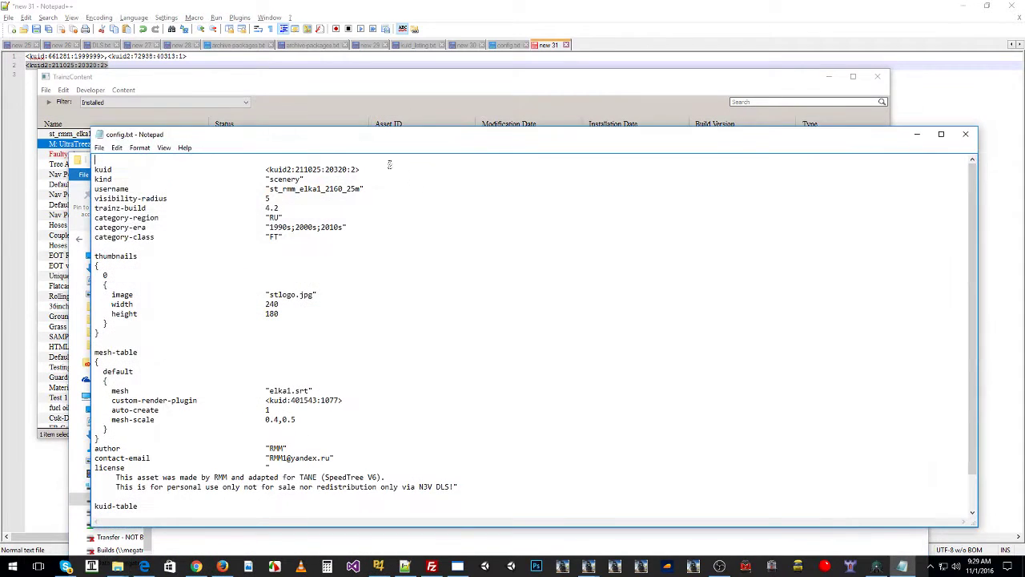
Step: Set the kuid in the st_rmm_elka1_2160_25m config.txt to <kuid2:72938:40313:2>, then save and close the file
left_click_drag(362, 169, 261, 169)
key("ctrl+v")
left_click_drag(379, 140, 391, 164)
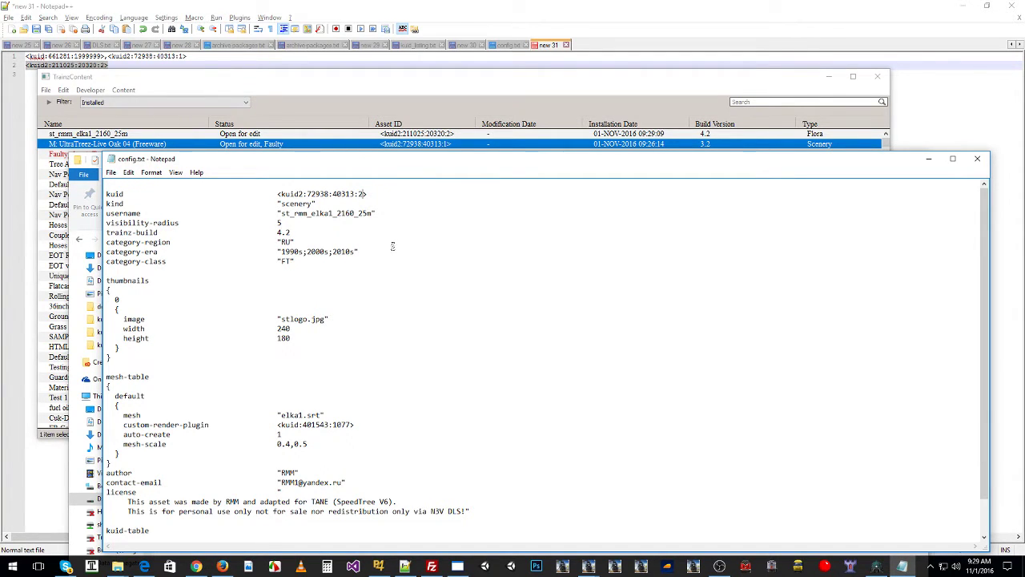
left_click(977, 159)
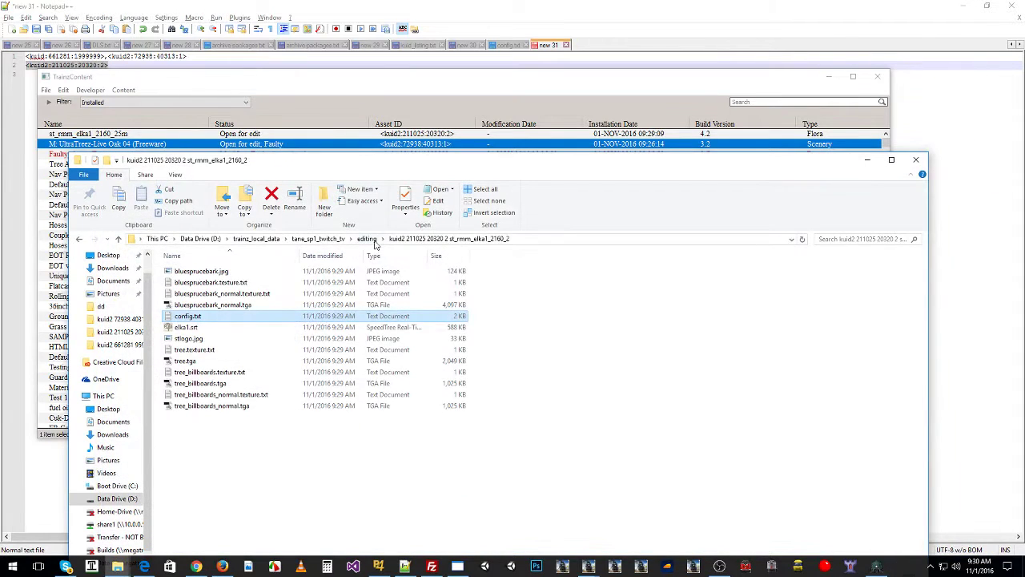
Step: Install the edited st_rmm_elka1_2160_25m folder from the editing directory into the content list and dismiss the installation log
left_click(368, 239)
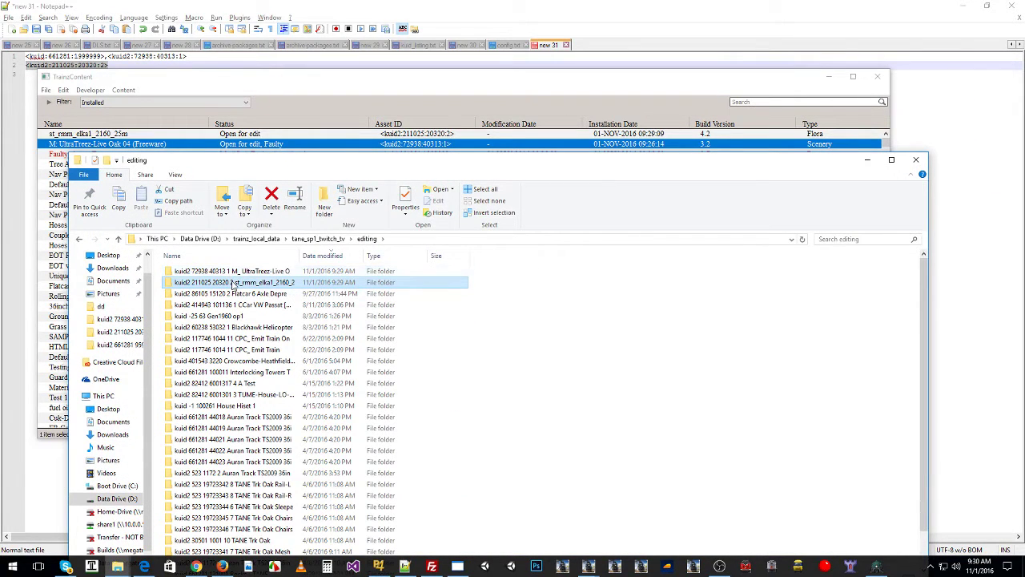
left_click_drag(233, 285, 341, 148)
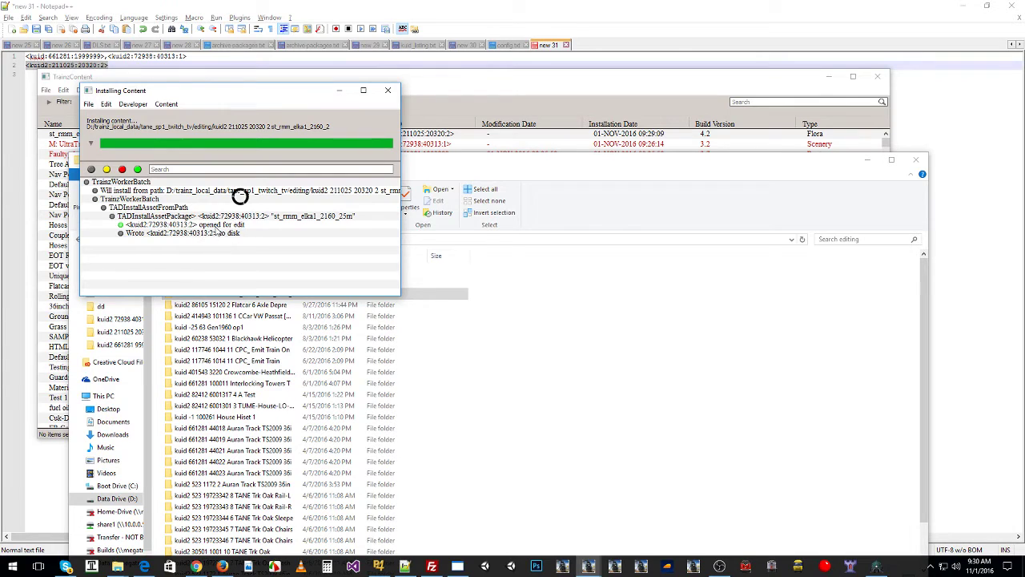
left_click_drag(312, 99, 436, 171)
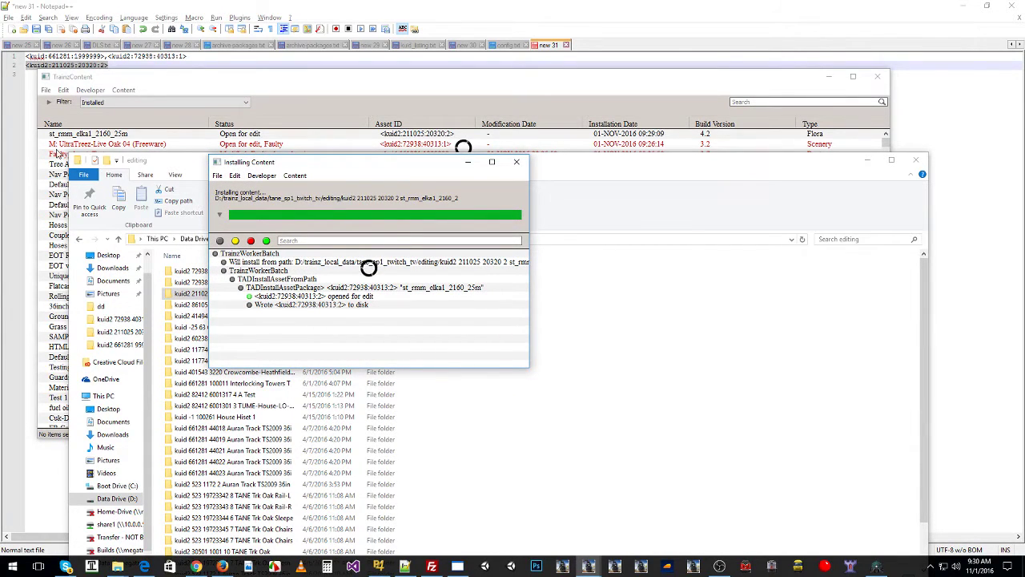
left_click(517, 162)
Step: Compare the status and asset IDs of the st_rmm_elka1_2160_25m entries, the UltraTreez-Live Oak 04 and the Faulty_Asset_Test route
left_click(320, 118)
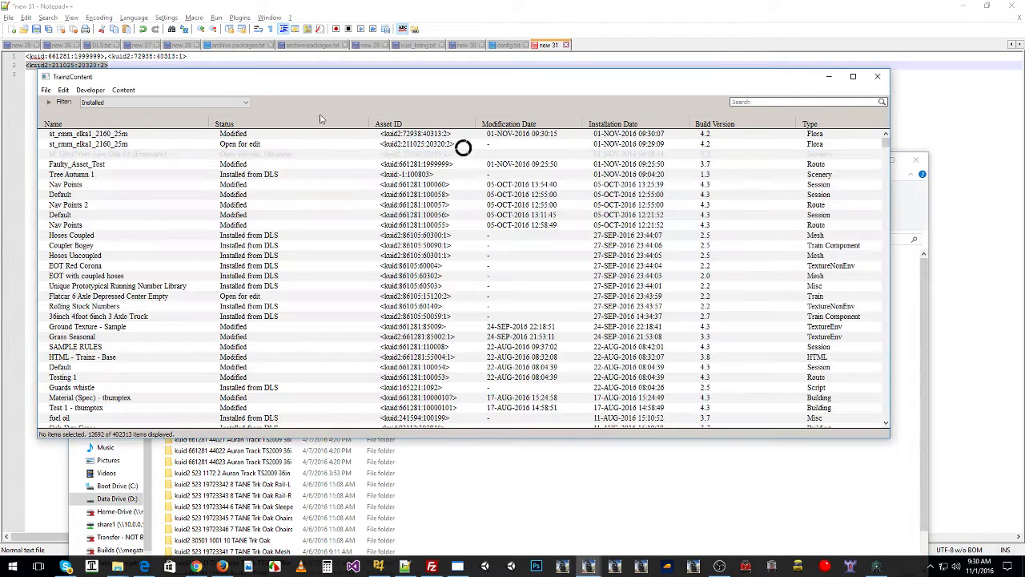
left_click(221, 156)
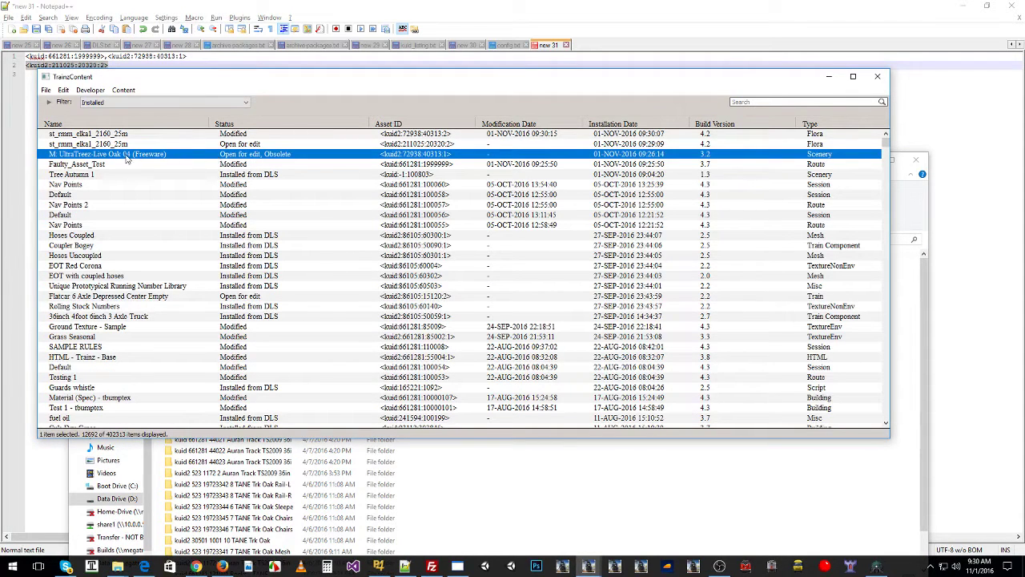
left_click(212, 136)
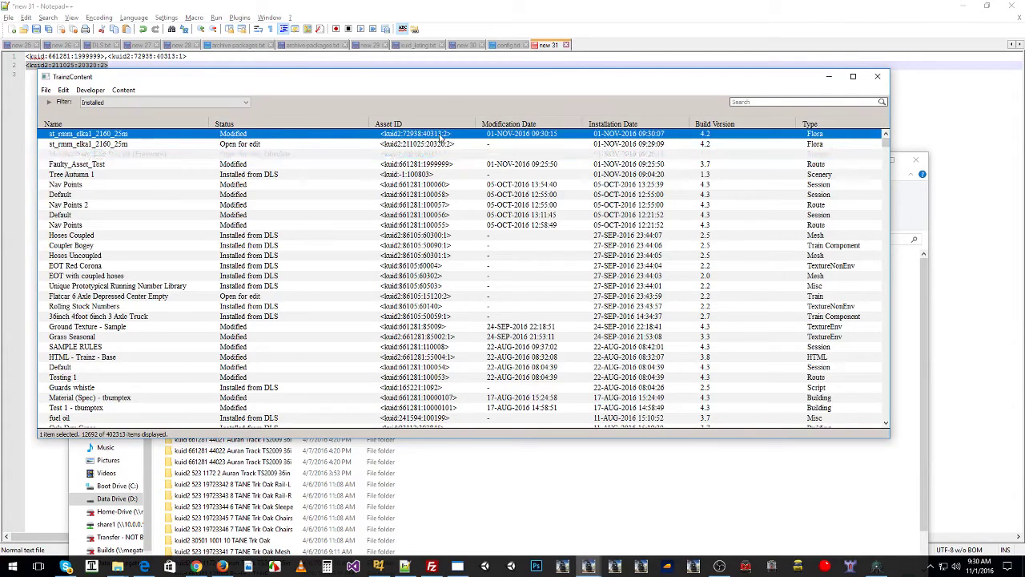
left_click(98, 165)
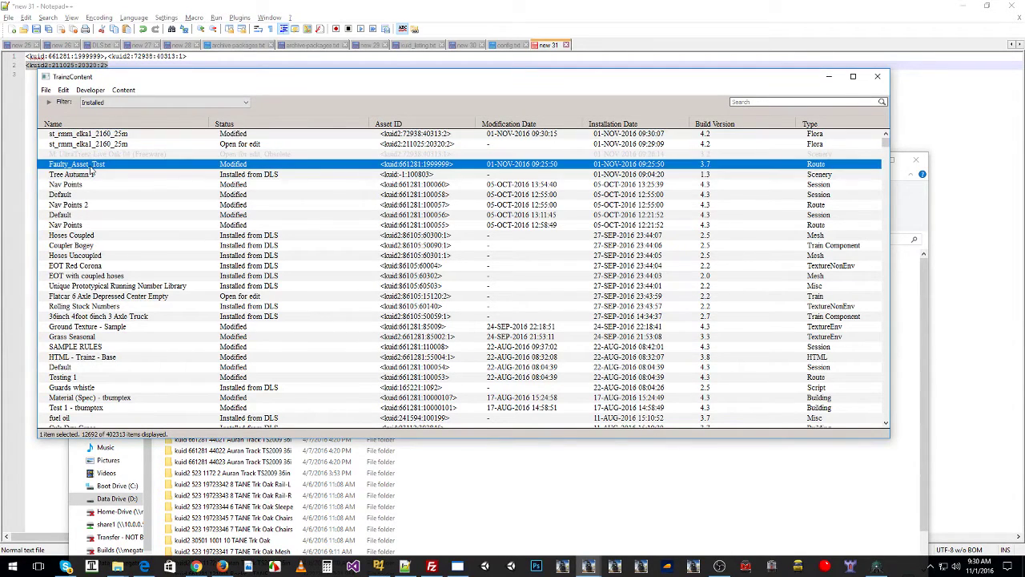
left_click(231, 136)
left_click(237, 156)
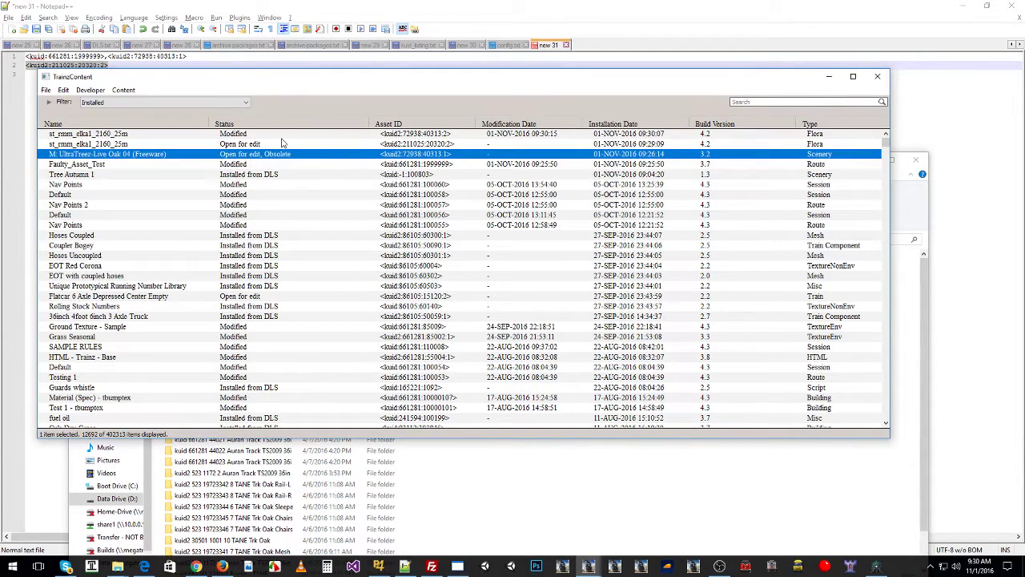
left_click(249, 135)
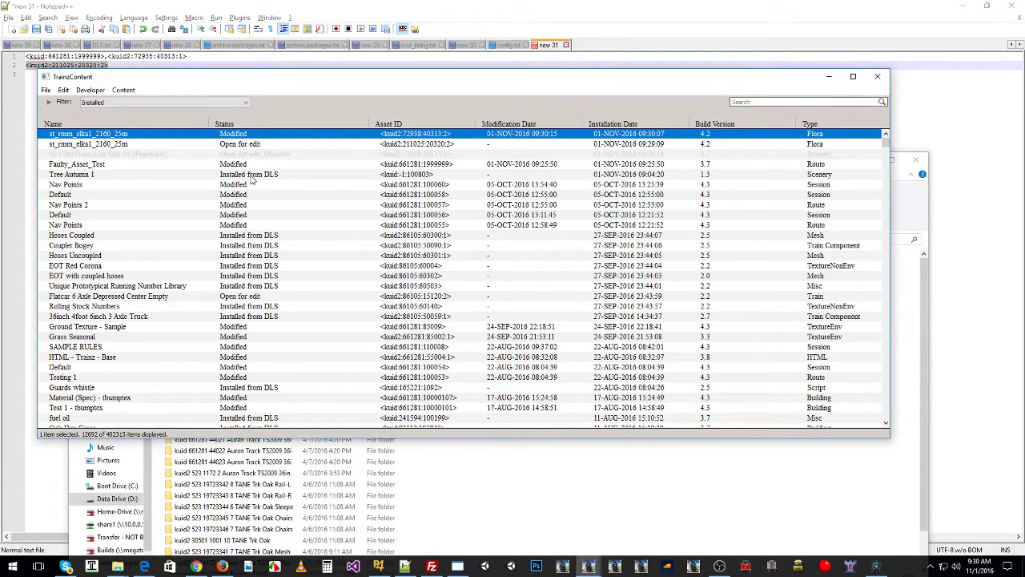
Step: Switch to Trainz: A New Era and open the Faulty_Asset_Test route for editing
mouse_move(588, 567)
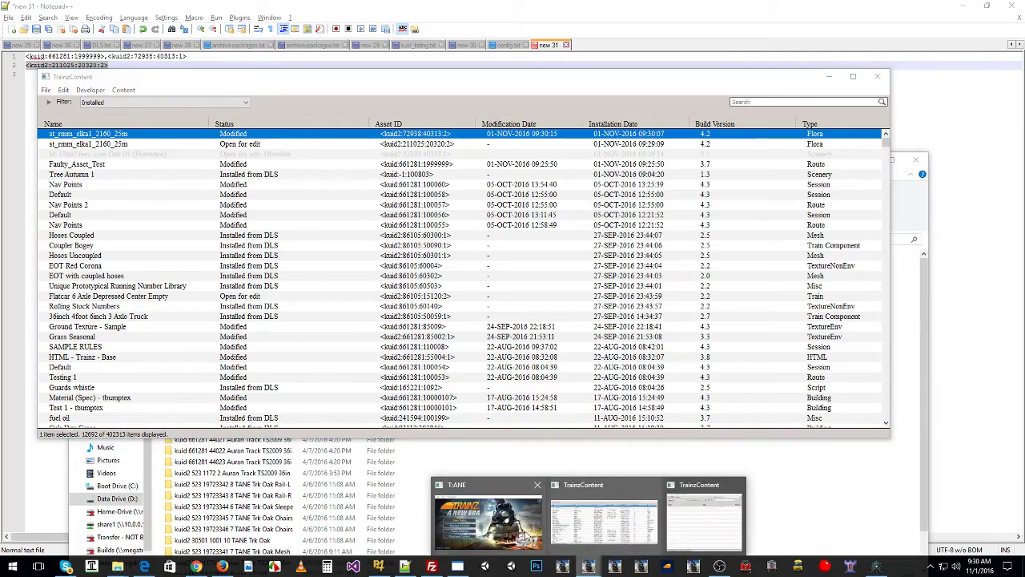
left_click(488, 520)
left_click(613, 253)
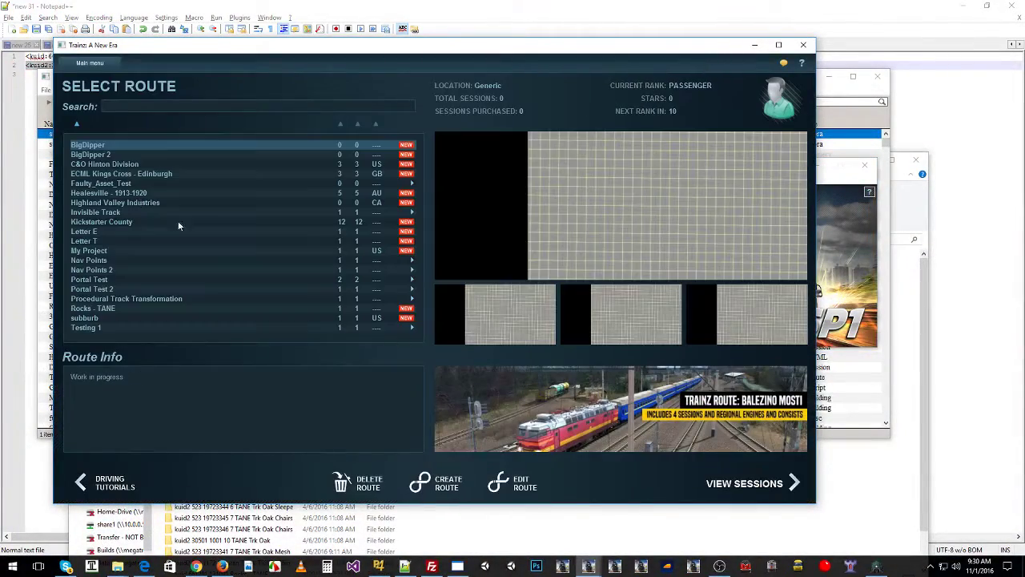
left_click(126, 184)
left_click(501, 483)
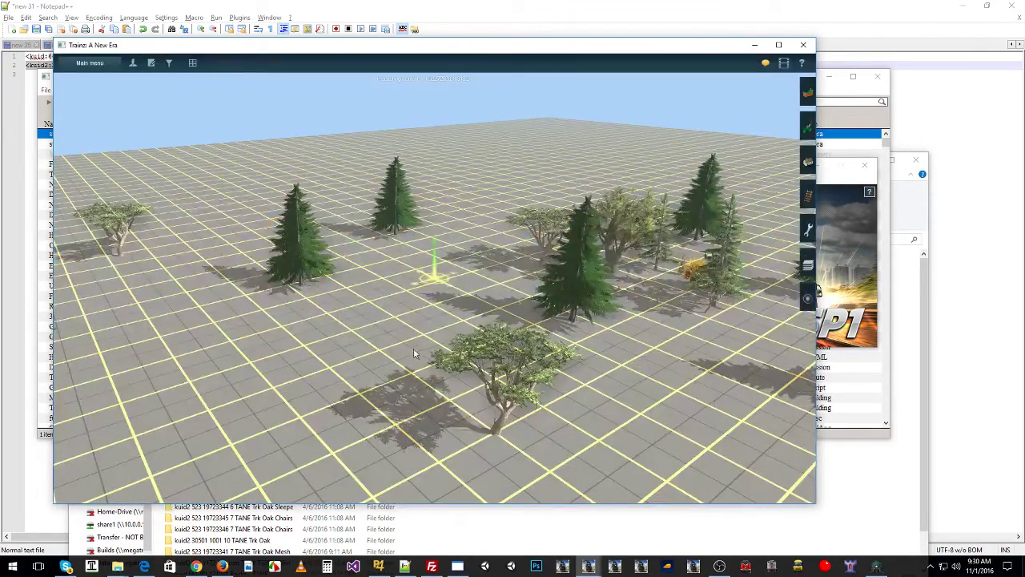
Step: Examine the trees on the Faulty_Asset_Test route from several angles
right_click_drag(353, 285, 524, 235)
right_click(265, 281)
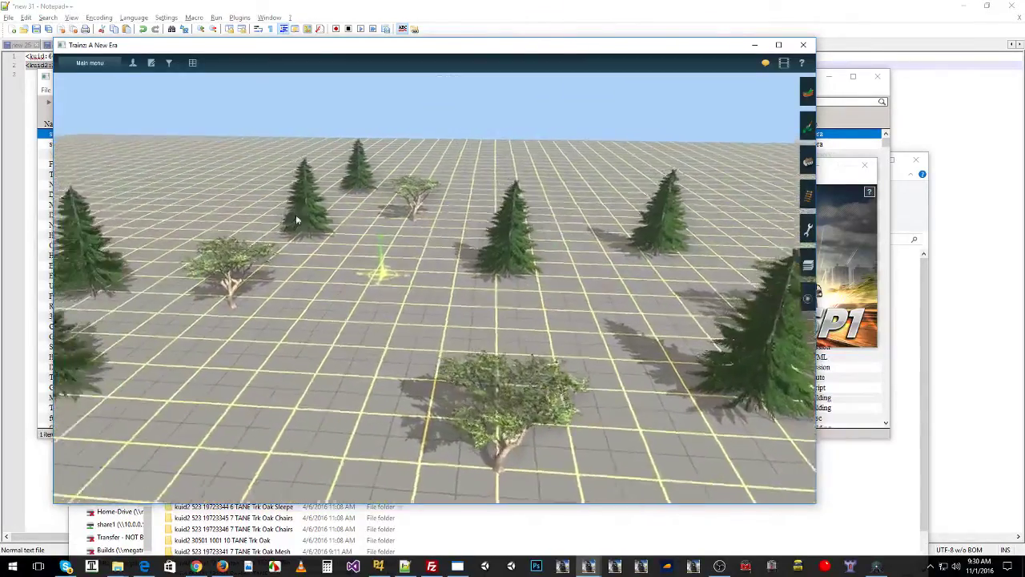
right_click_drag(296, 215, 472, 208)
right_click_drag(371, 237, 721, 180)
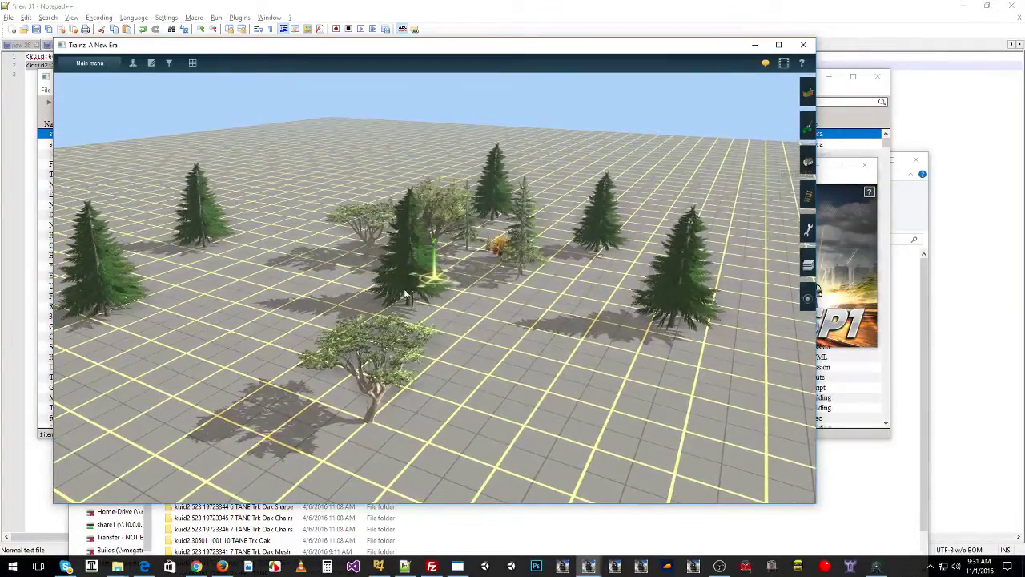
right_click(210, 272)
right_click_drag(238, 277, 358, 309)
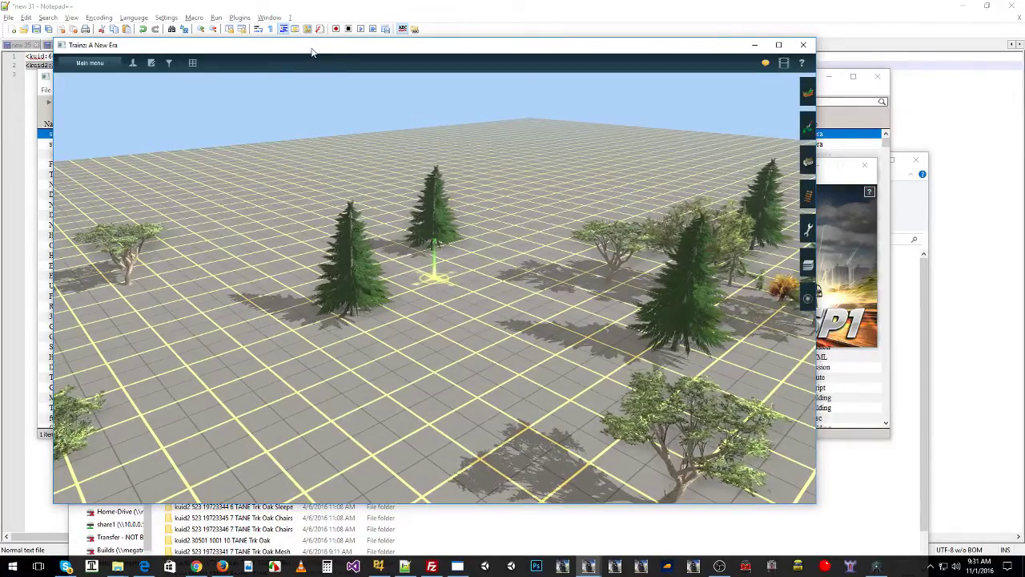
Step: Shift the game window to compare the asset entries in the content list with the spruces placed on the route
left_click_drag(313, 52, 466, 60)
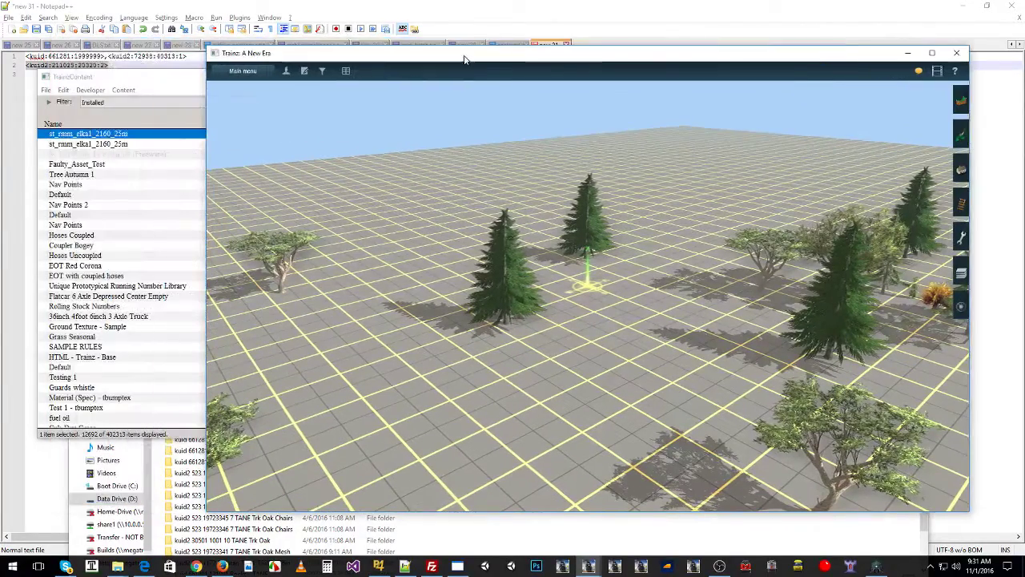
left_click(160, 143)
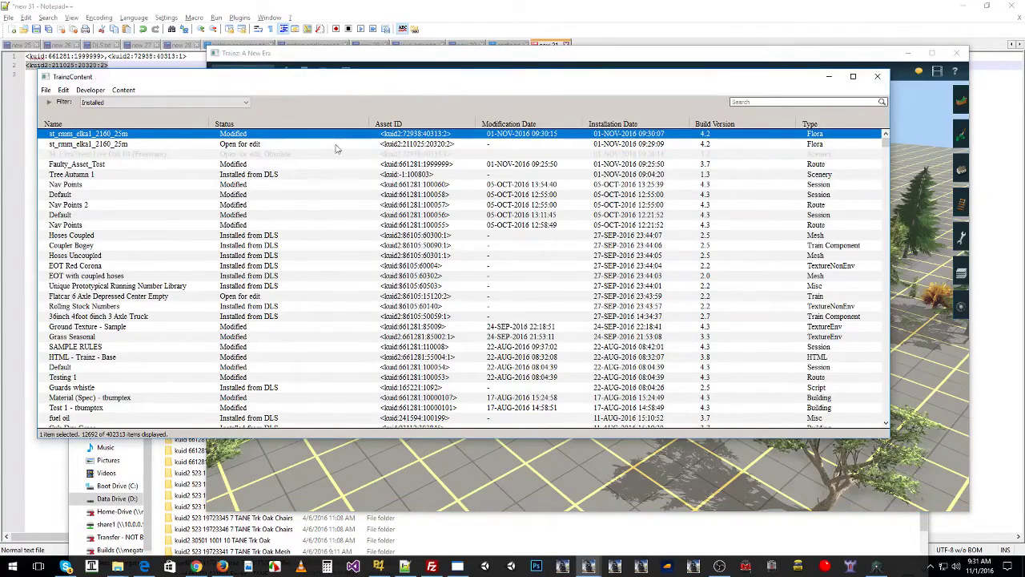
left_click_drag(565, 57, 502, 46)
right_click(441, 295)
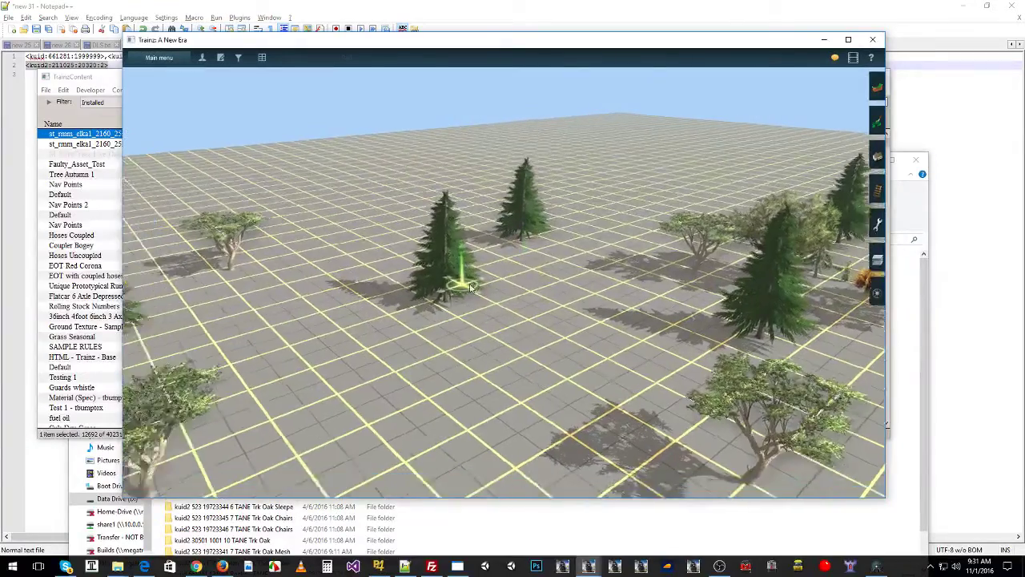
key("Up")
key("Down")
key("Left")
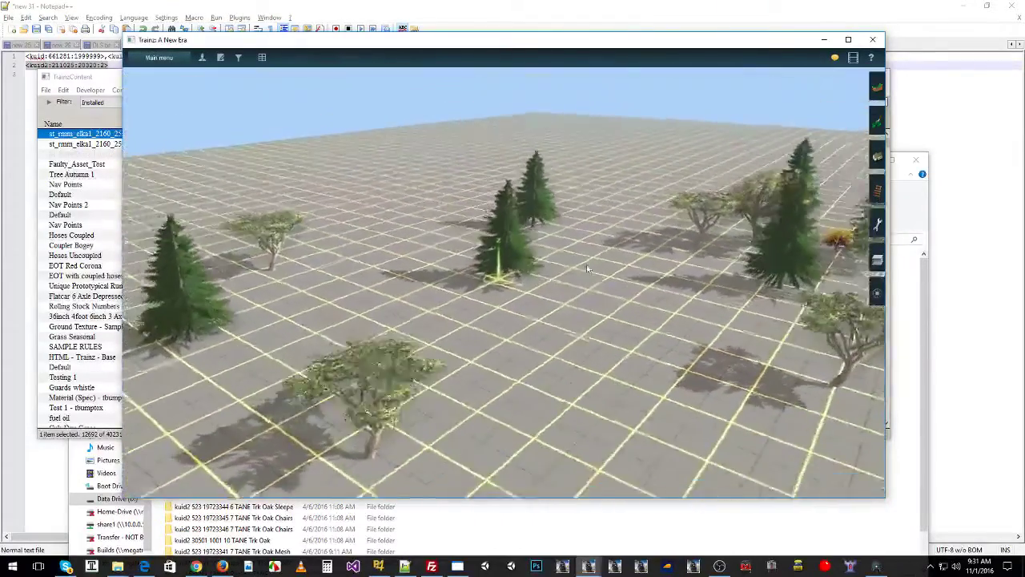
Step: Open Bulk asset update/replace and add the st_rmm_elka1_2160_25m tree picked from the route to the assets to update
left_click(879, 161)
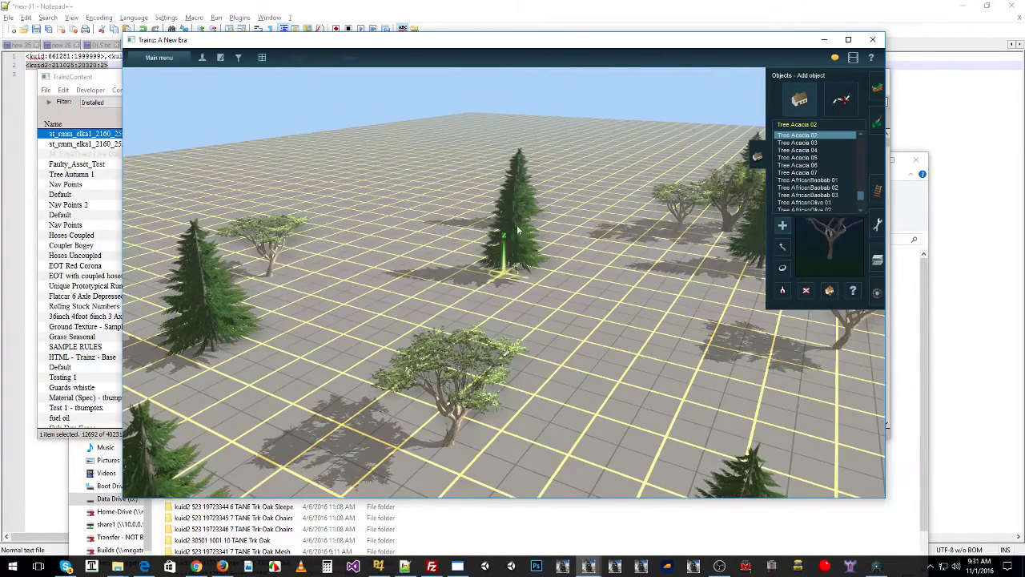
right_click(556, 282)
right_click(461, 253)
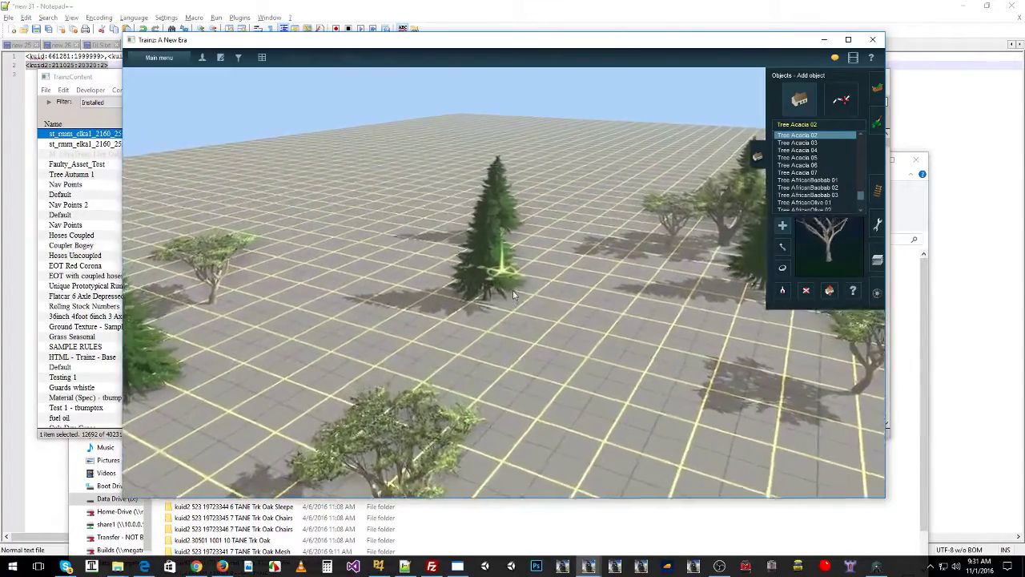
left_click(158, 58)
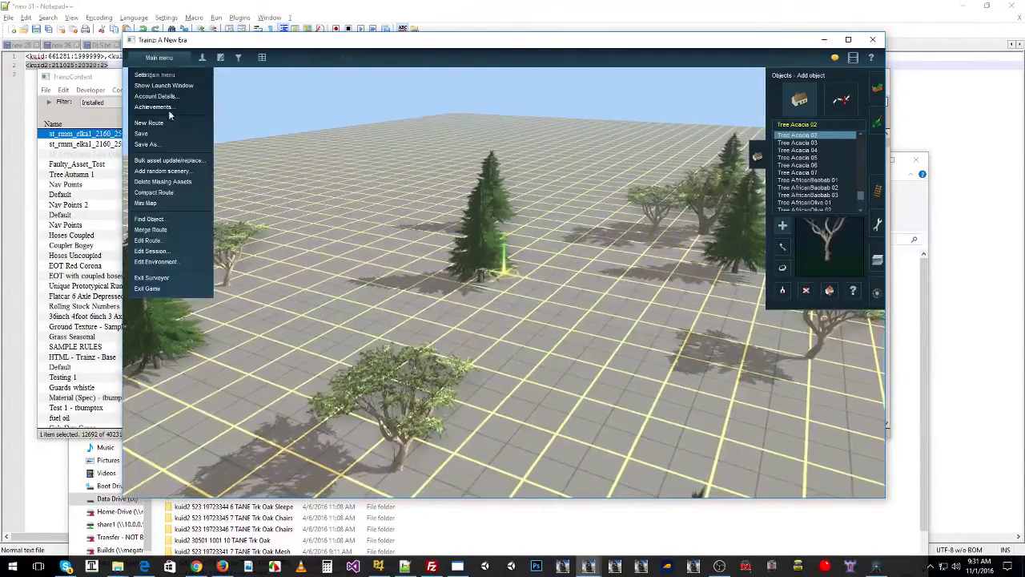
left_click(168, 160)
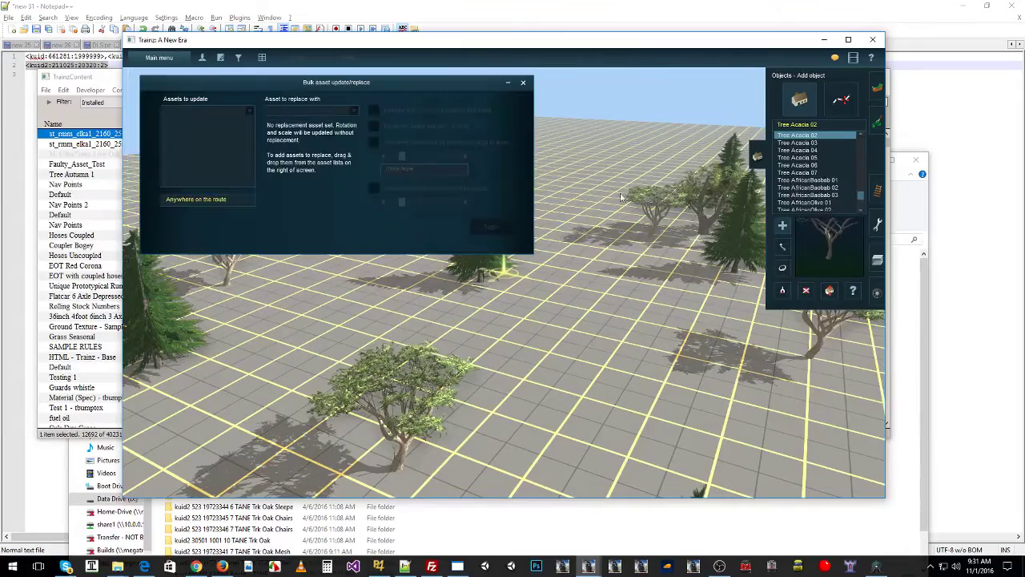
left_click(785, 289)
left_click(485, 281)
left_click_drag(811, 203, 204, 128)
Step: Replace the listed asset with Tree Acacia 06 anywhere on the route, then close the bulk replacement window
scroll(842, 181, "up", 5)
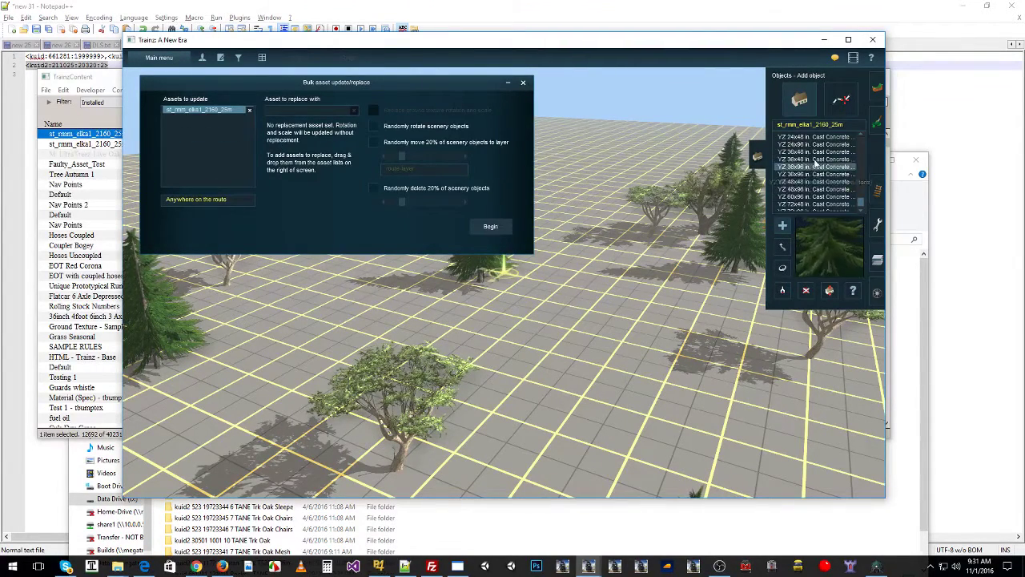
scroll(859, 174, "up", 10)
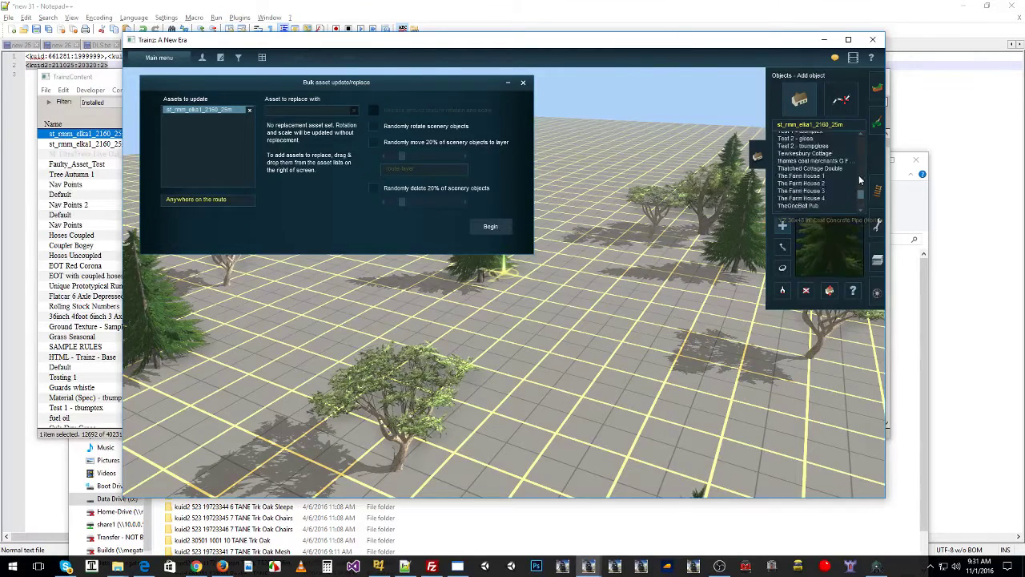
left_click(844, 125)
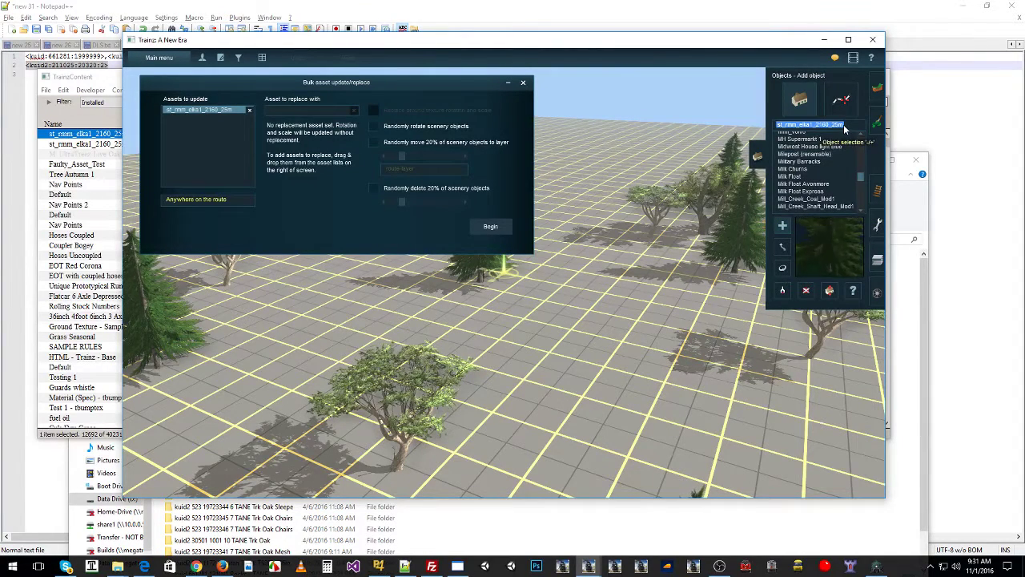
type("Tree10")
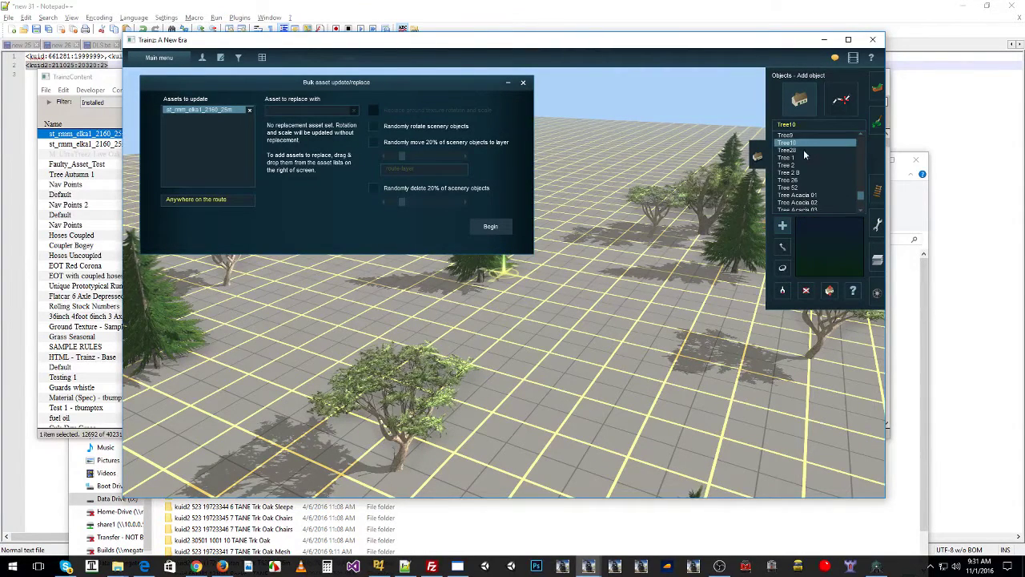
scroll(827, 156, "down", 4)
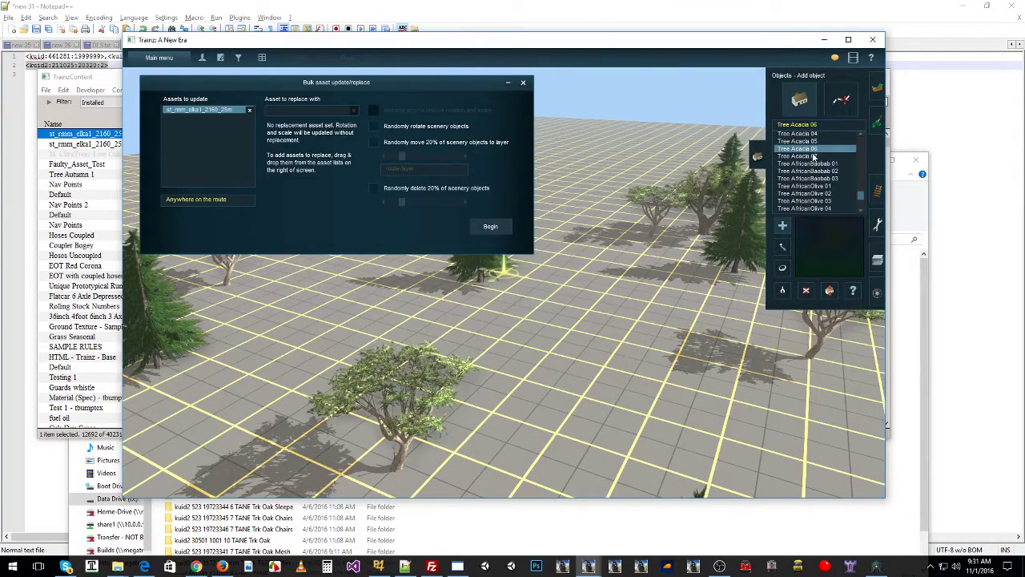
left_click_drag(808, 149, 317, 120)
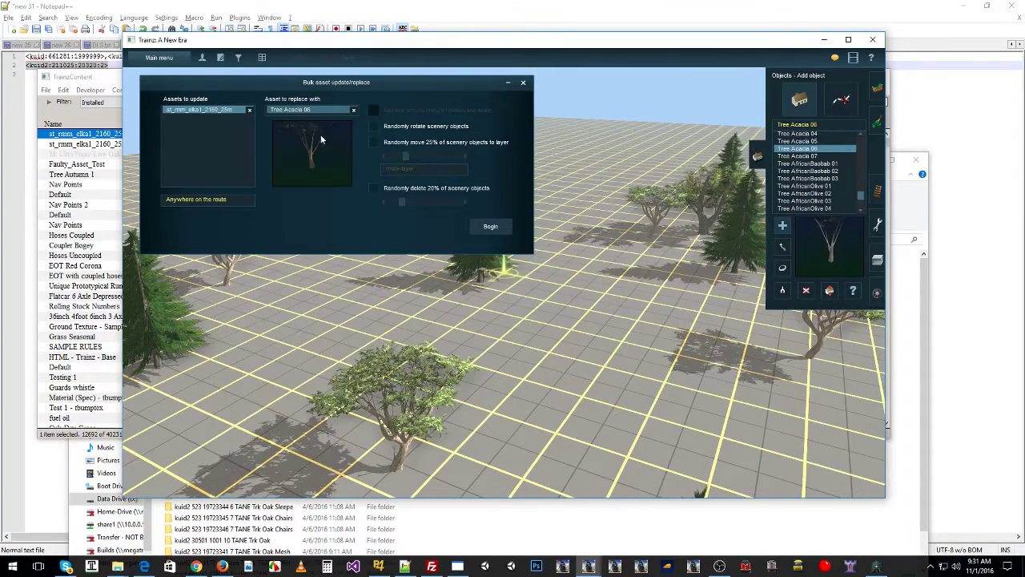
left_click(499, 227)
right_click(633, 307)
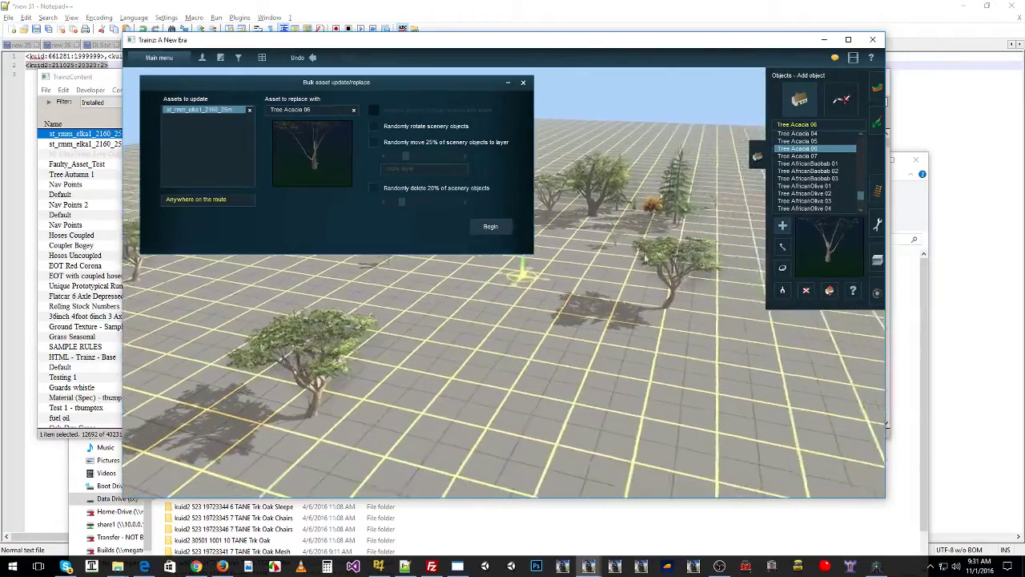
right_click(240, 324)
left_click(523, 83)
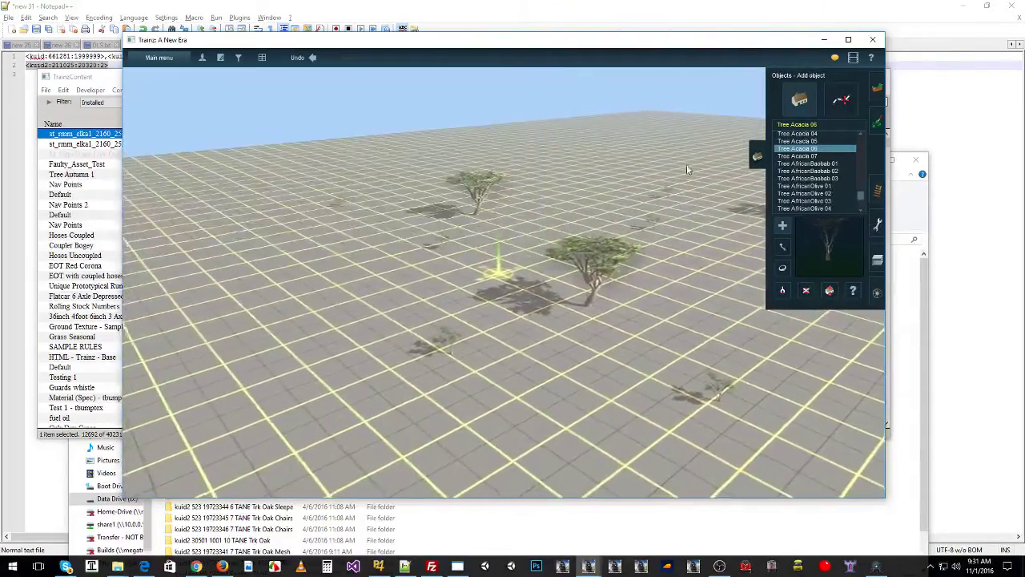
Step: Examine the Tree Acacia 06 replacements around the route, up close and from a distance
right_click(686, 164)
right_click(501, 452)
scroll(530, 339, "up", 3)
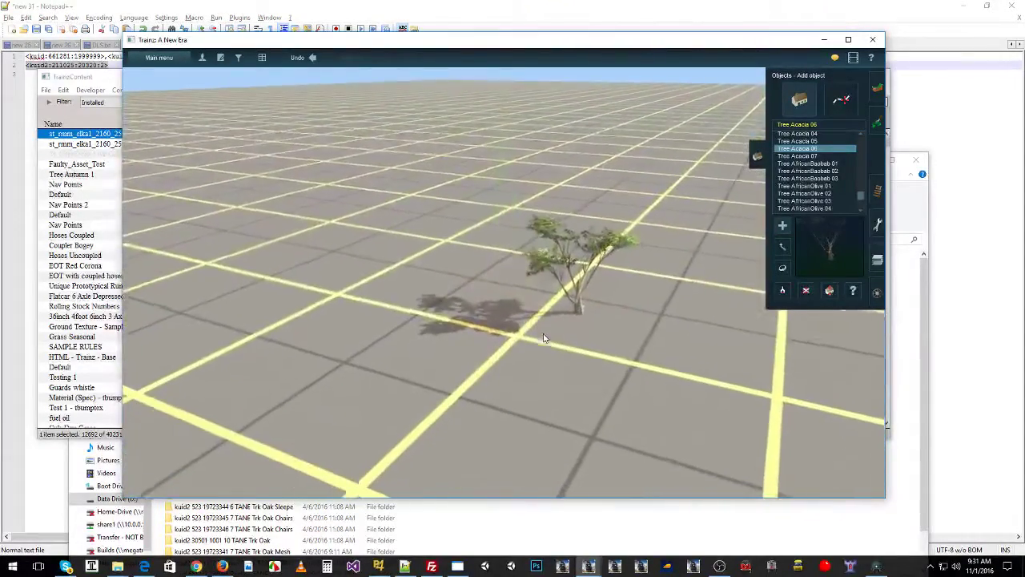
scroll(538, 338, "down", 3)
right_click(528, 353)
right_click(420, 360)
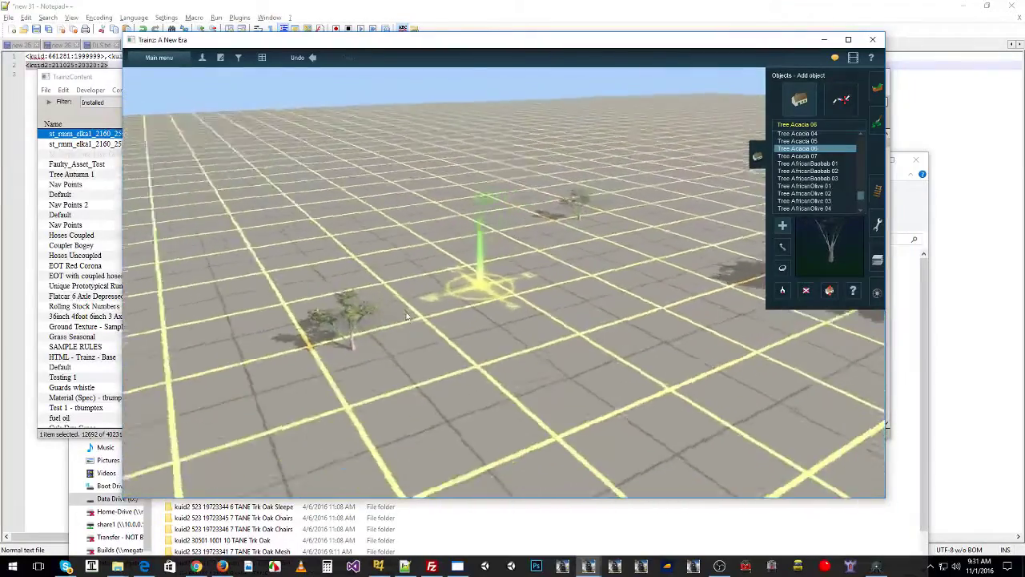
right_click(412, 315)
right_click(280, 250)
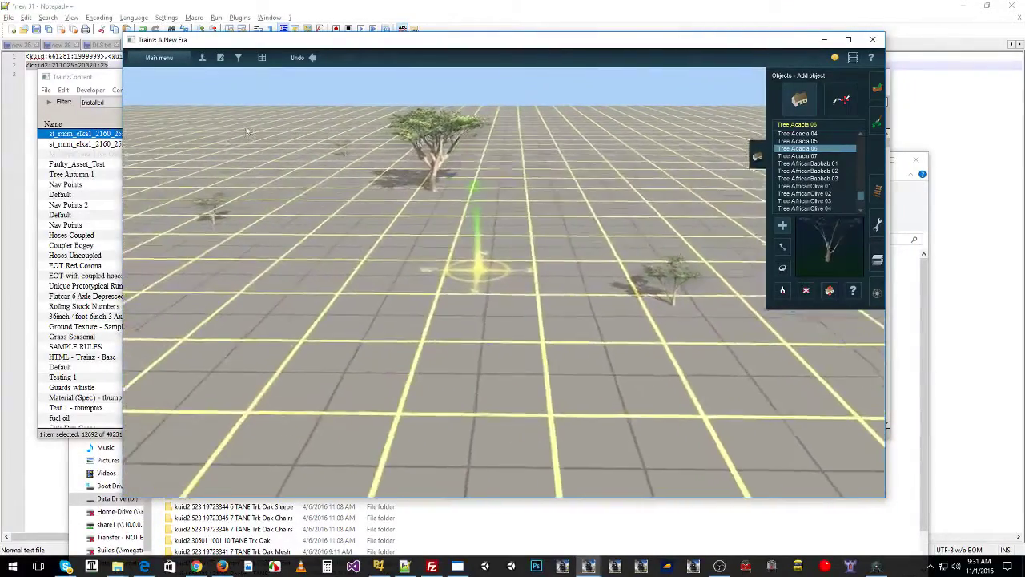